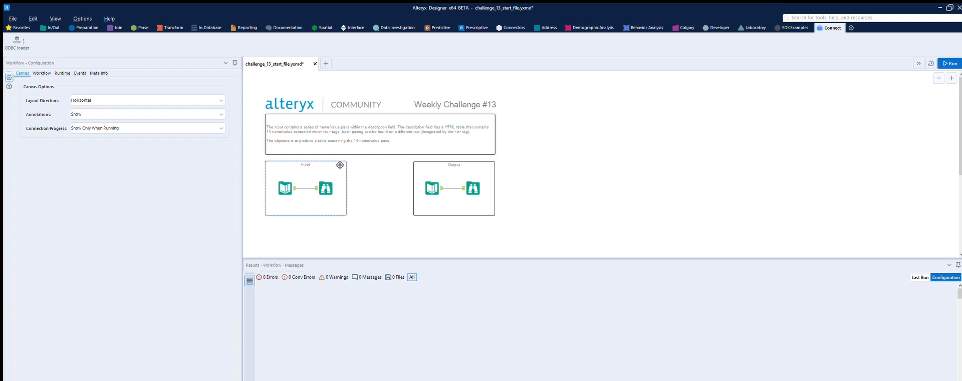
Step: Examine the sample input data and the expected output table of the challenge
{"action": "left_click", "coordinate": [287, 186]}
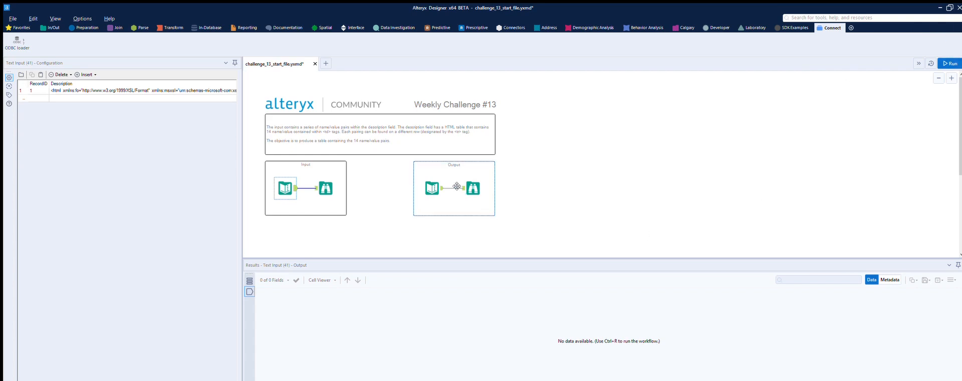
{"action": "left_click", "coordinate": [441, 180]}
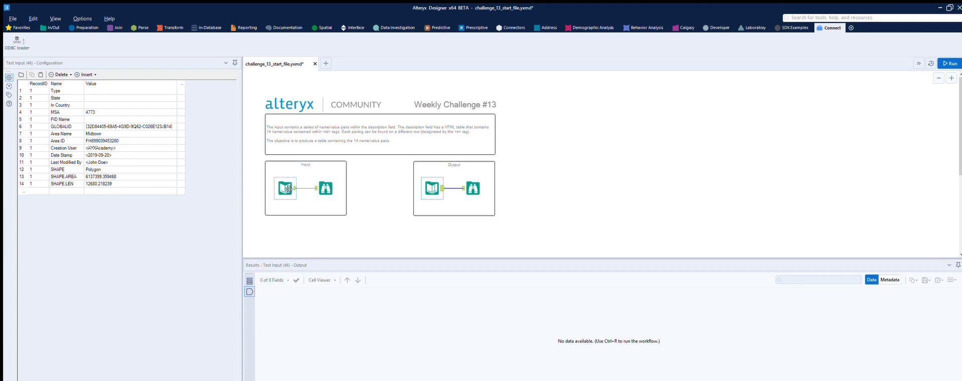
Step: Run the workflow and inspect the full Description value in the Input section's Browse results
{"action": "left_click", "coordinate": [949, 63]}
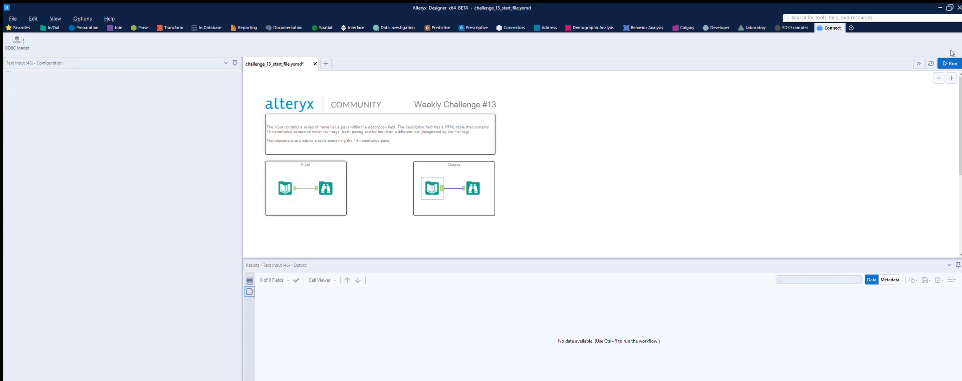
{"action": "left_click", "coordinate": [324, 182]}
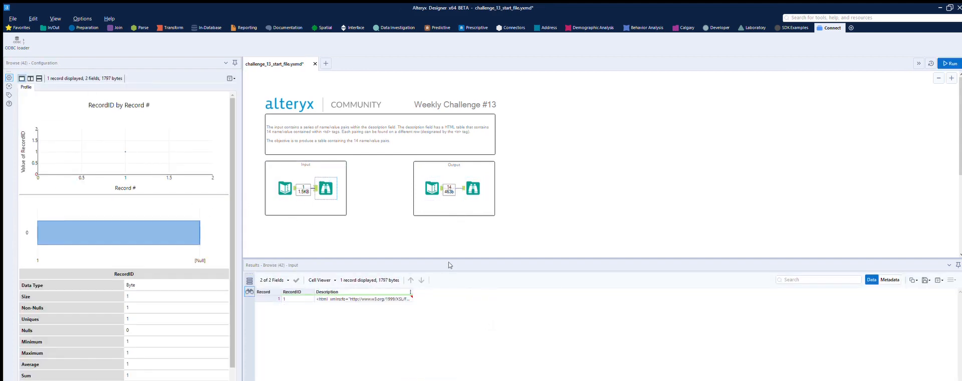
{"action": "left_click", "coordinate": [368, 298]}
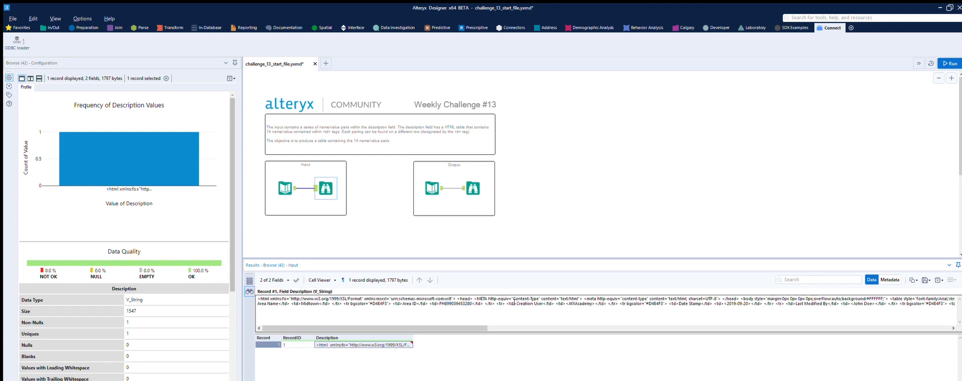
Step: Add a Text To Columns tool below the Input section's Browse tool and connect the input data to it
{"action": "left_click", "coordinate": [951, 78]}
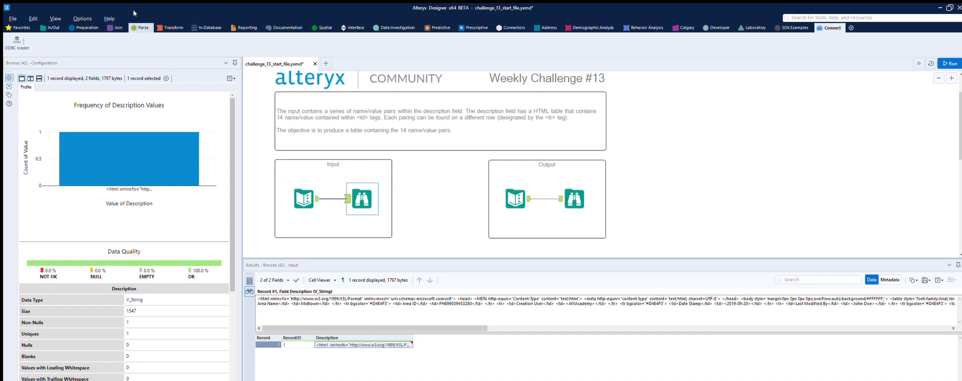
{"action": "left_click", "coordinate": [141, 28]}
{"action": "left_click_drag", "start_coordinate": [72, 40], "coordinate": [368, 238]}
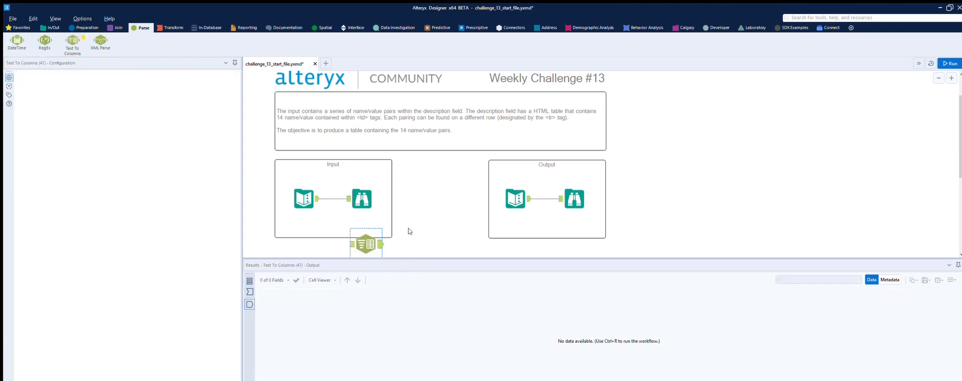
{"action": "left_click_drag", "start_coordinate": [317, 198], "coordinate": [352, 244]}
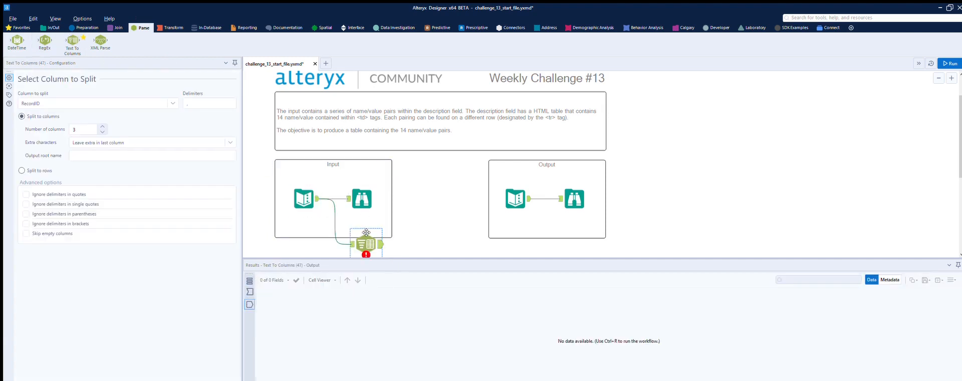
Step: Configure Text To Columns to split the Description column into 2 columns
{"action": "left_click", "coordinate": [190, 102]}
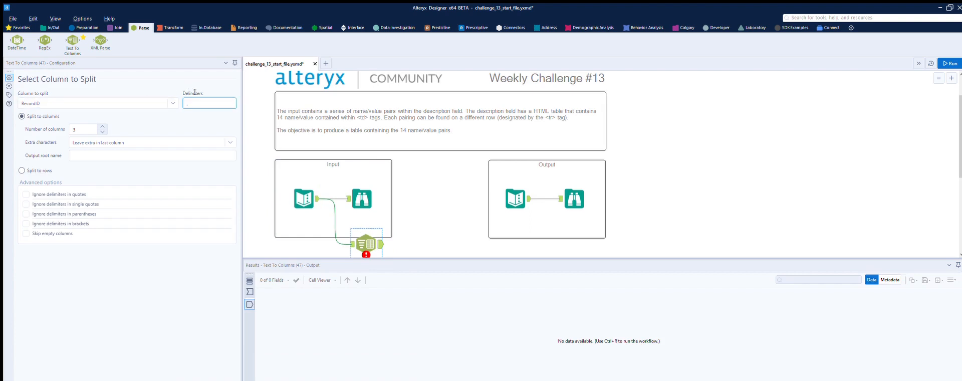
{"action": "left_click", "coordinate": [163, 103]}
{"action": "left_click", "coordinate": [112, 114]}
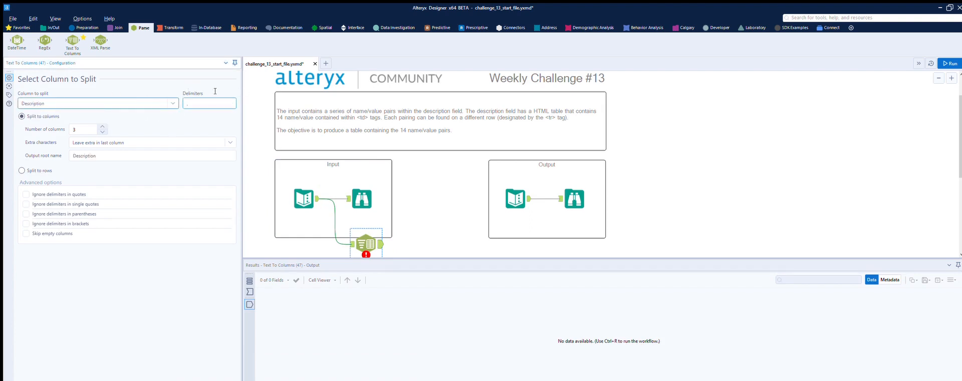
{"action": "left_click", "coordinate": [102, 132]}
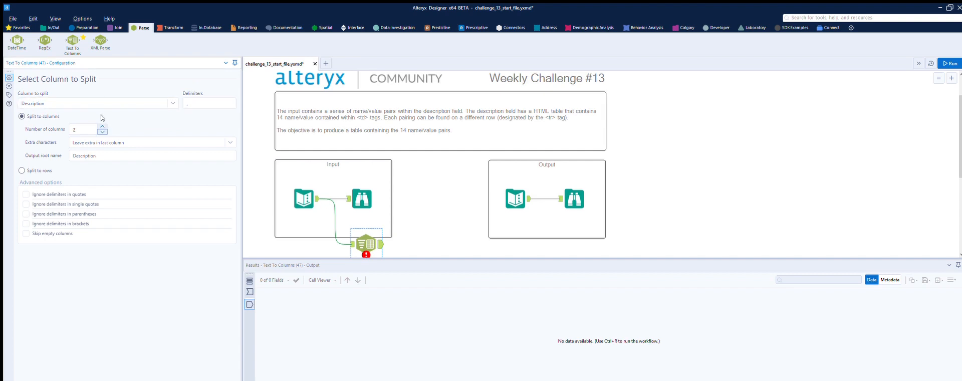
{"action": "left_click", "coordinate": [206, 103]}
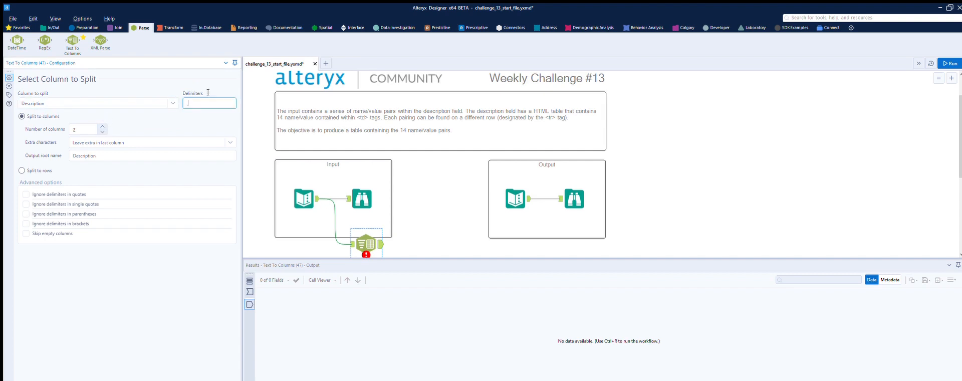
Step: Make room before the Text To Columns tool and insert a Formula tool into its incoming connection
{"action": "left_click_drag", "start_coordinate": [370, 235], "coordinate": [416, 234]}
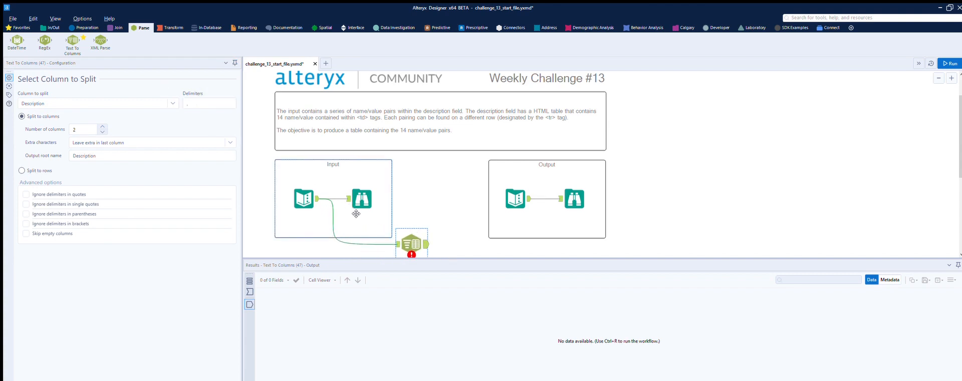
{"action": "left_click", "coordinate": [84, 27]}
{"action": "left_click_drag", "start_coordinate": [127, 41], "coordinate": [356, 234]}
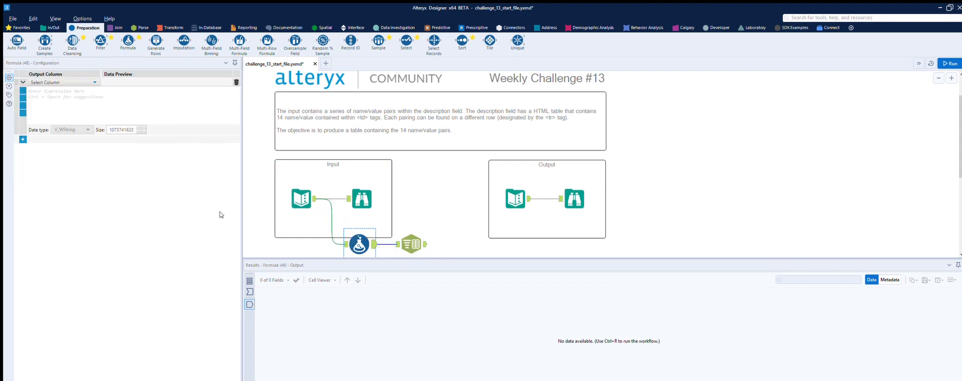
Step: Choose Description as the Formula tool's output column and insert the string function Replace(String, Target, Replacement)
{"action": "left_click", "coordinate": [92, 81]}
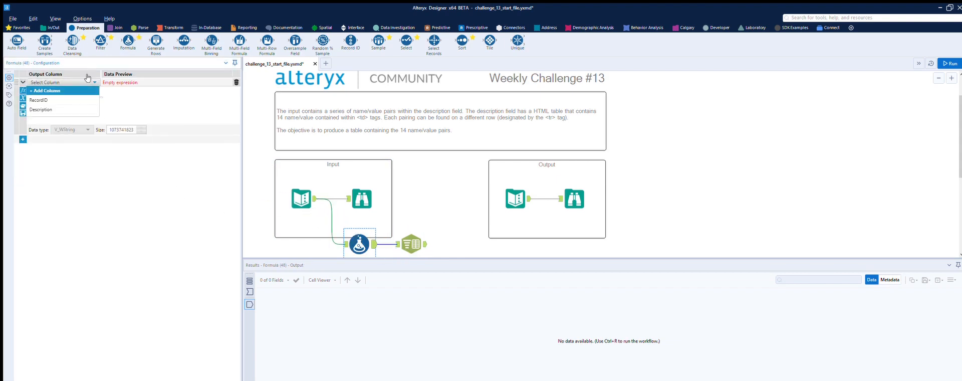
{"action": "left_click", "coordinate": [66, 99]}
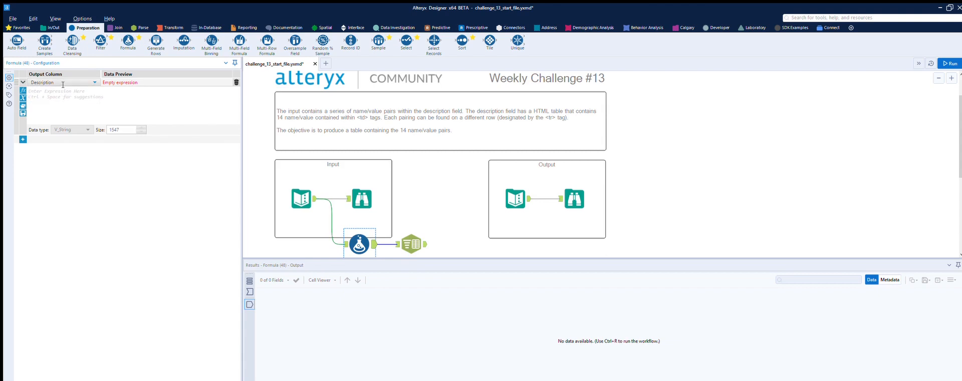
{"action": "left_click", "coordinate": [23, 90]}
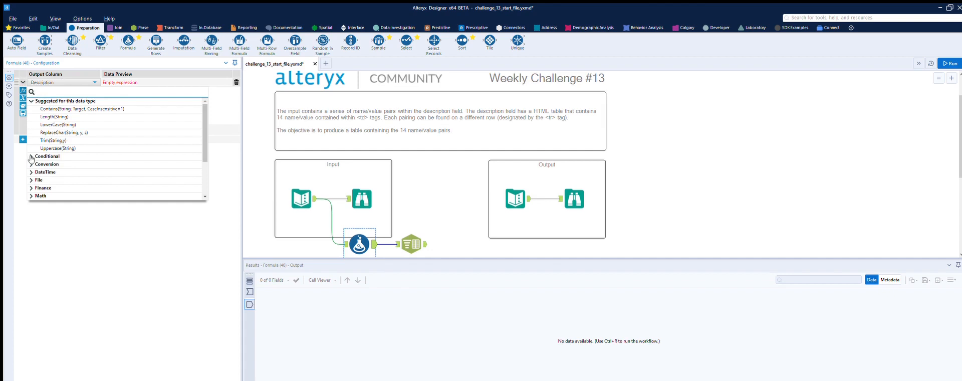
{"action": "scroll", "coordinate": [31, 157], "scroll_direction": "down", "scroll_amount": 3}
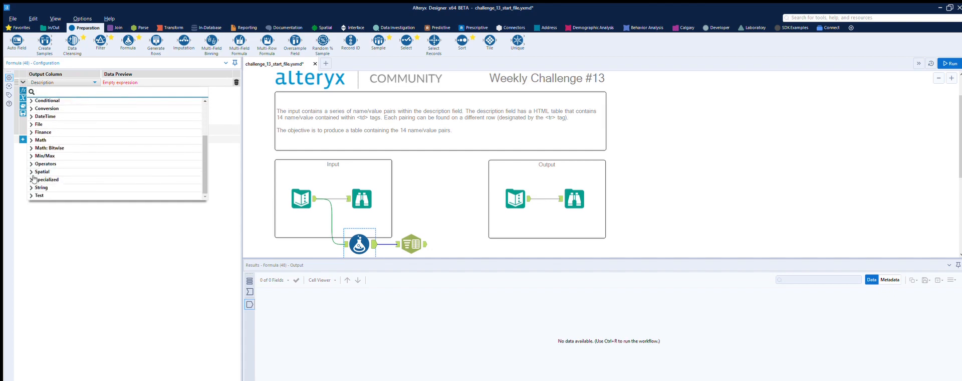
{"action": "left_click", "coordinate": [32, 187]}
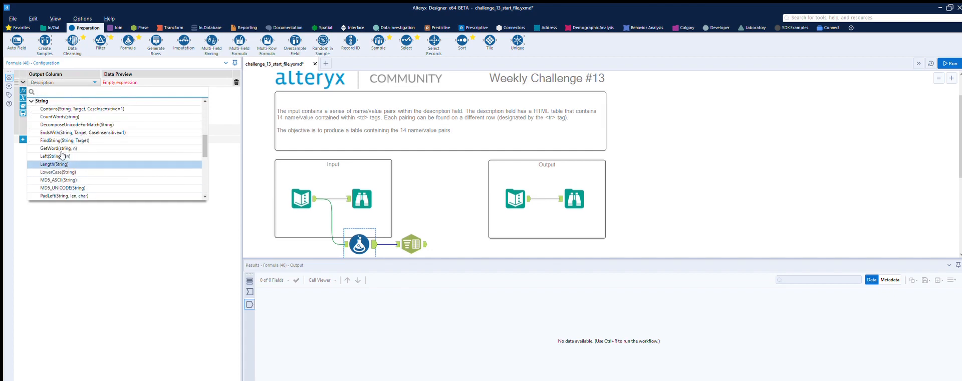
{"action": "scroll", "coordinate": [66, 122], "scroll_direction": "down", "scroll_amount": 1}
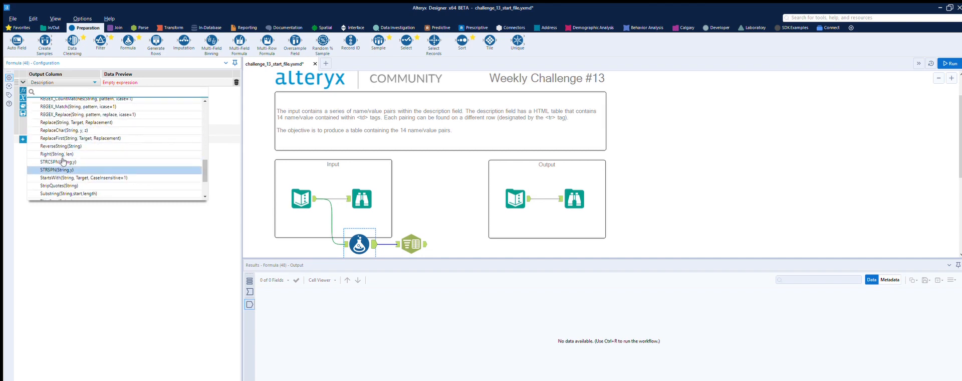
{"action": "scroll", "coordinate": [62, 162], "scroll_direction": "down", "scroll_amount": 2}
{"action": "left_click", "coordinate": [65, 160]}
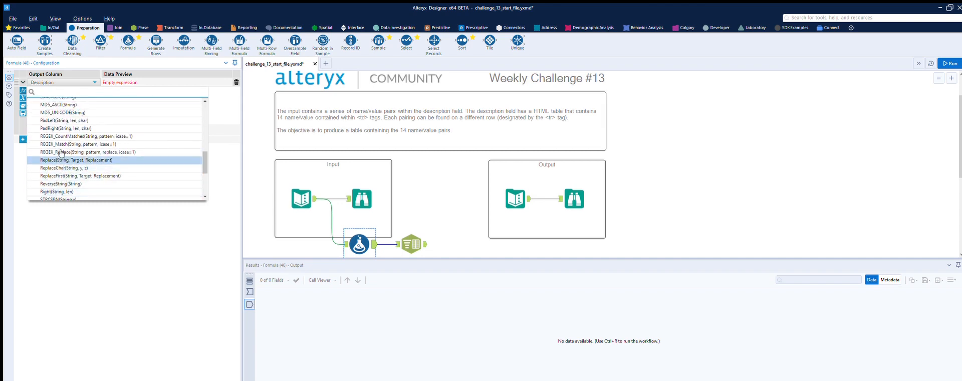
{"action": "key", "text": "Return"}
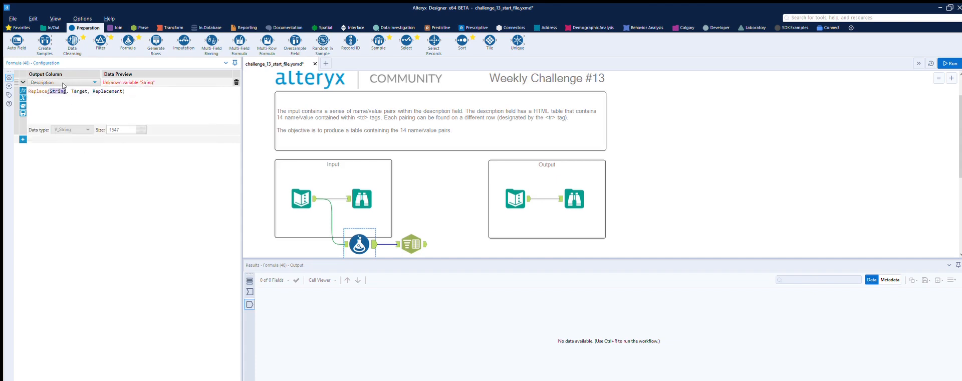
Step: Complete the expression as Replace([Description], "<td>", "|")
{"action": "type", "text": "["}
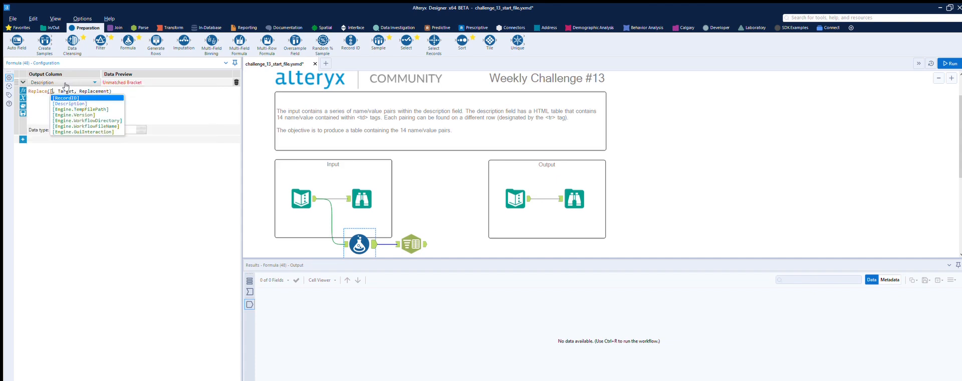
{"action": "key", "text": "Return"}
{"action": "key", "text": "ctrl+shift+Left"}
{"action": "type", "text": "\""}
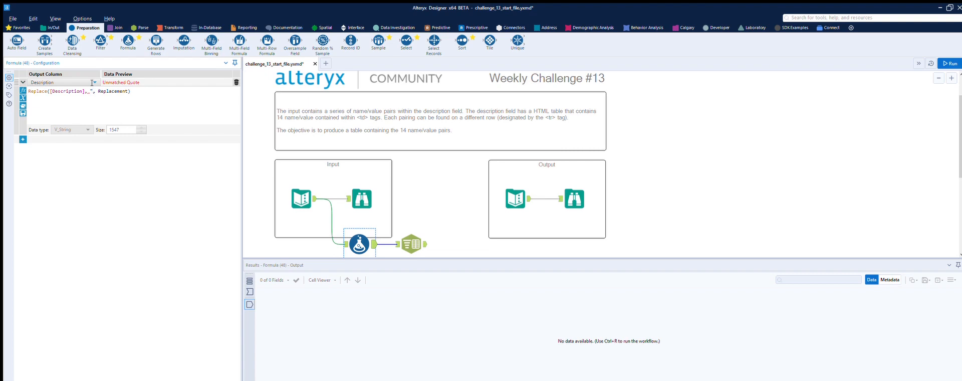
{"action": "type", "text": "<td>2"}
{"action": "key", "text": "BackSpace"}
{"action": "type", "text": "\""}
{"action": "left_click_drag", "start_coordinate": [112, 91], "coordinate": [142, 91]}
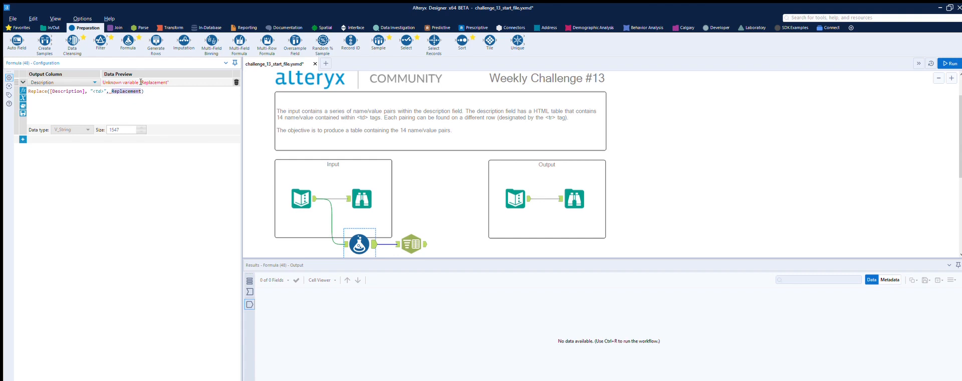
{"action": "type", "text": "\""}
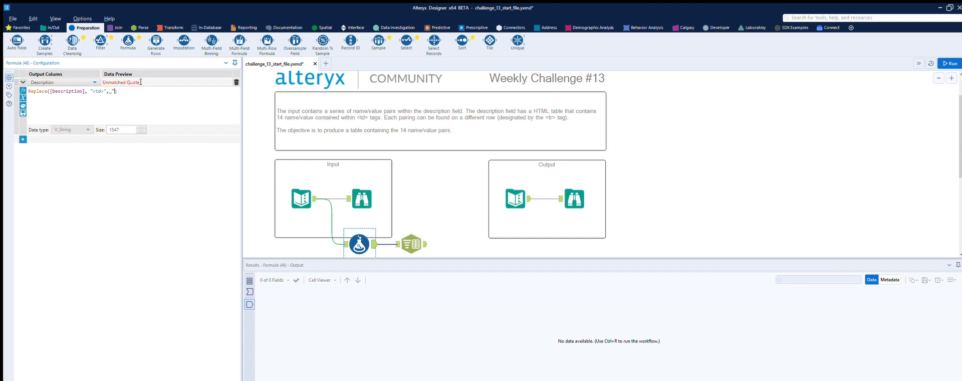
{"action": "type", "text": "/\""}
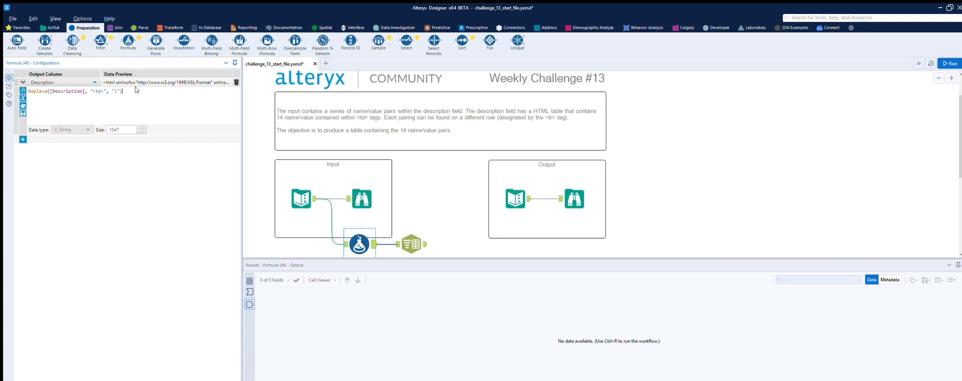
Step: Set the delimiter of the Text To Columns tool to "|"
{"action": "left_click", "coordinate": [447, 215]}
{"action": "left_click", "coordinate": [430, 229]}
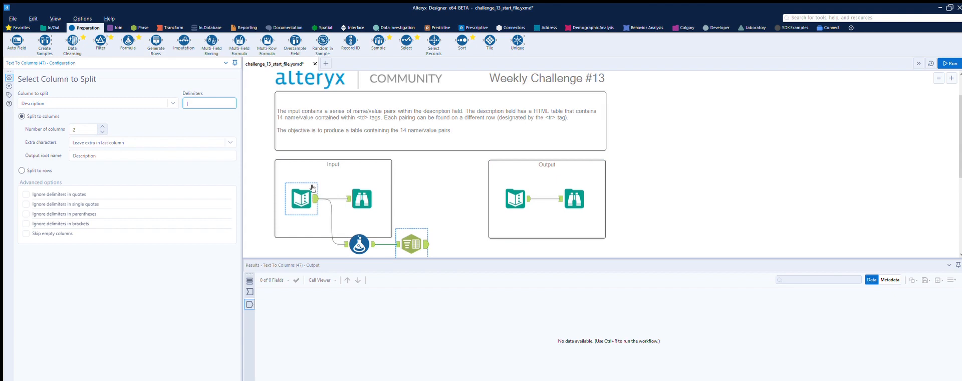
Step: Examine the full HTML text of the Description field in the Input section's Browse results
{"action": "left_click", "coordinate": [362, 199]}
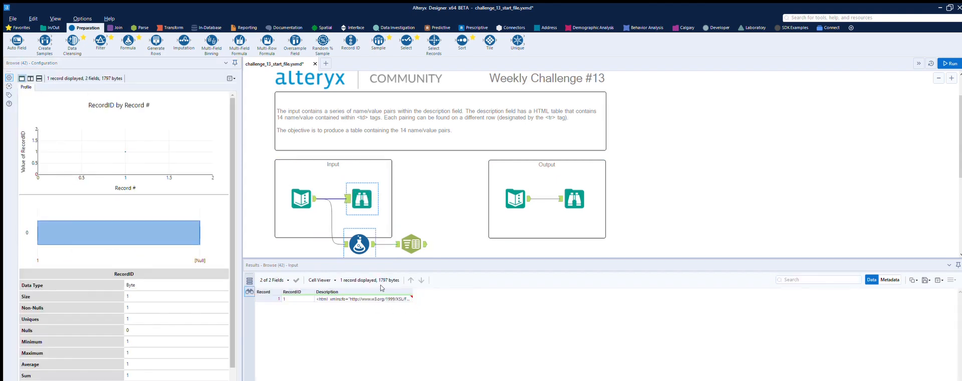
{"action": "left_click", "coordinate": [384, 298]}
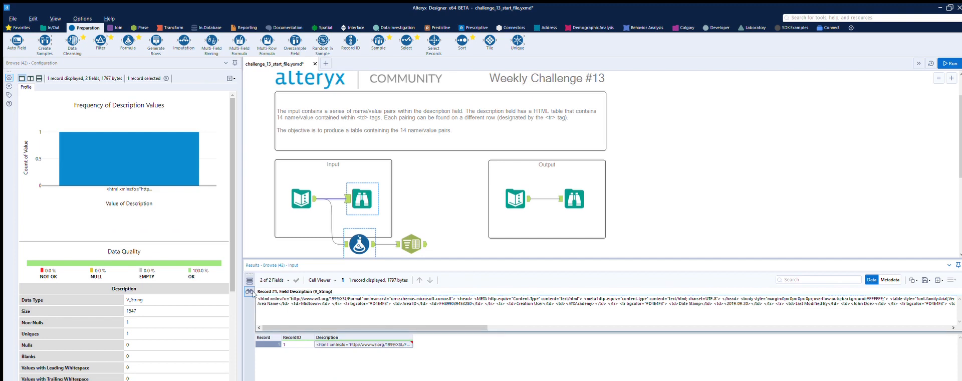
{"action": "left_click_drag", "start_coordinate": [258, 296], "coordinate": [271, 295]}
{"action": "left_click_drag", "start_coordinate": [392, 294], "coordinate": [414, 295]}
{"action": "left_click", "coordinate": [461, 294]}
{"action": "left_click_drag", "start_coordinate": [394, 292], "coordinate": [427, 294]}
Step: Switch the Text To Columns tool to Split to rows and run the workflow
{"action": "left_click", "coordinate": [411, 244]}
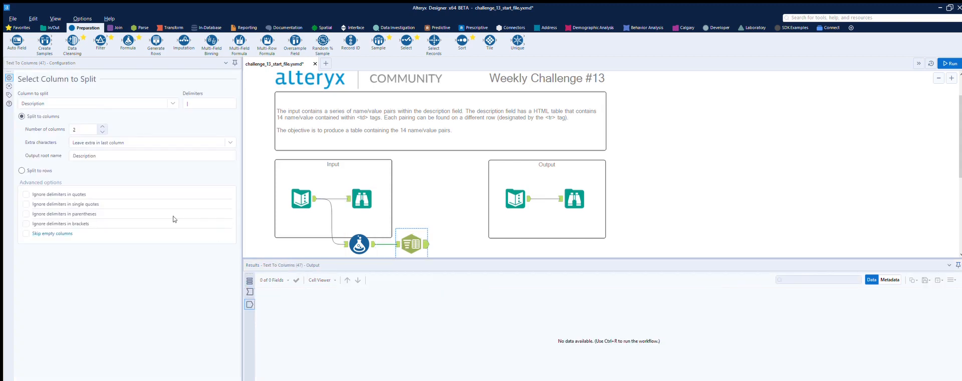
{"action": "left_click", "coordinate": [22, 170]}
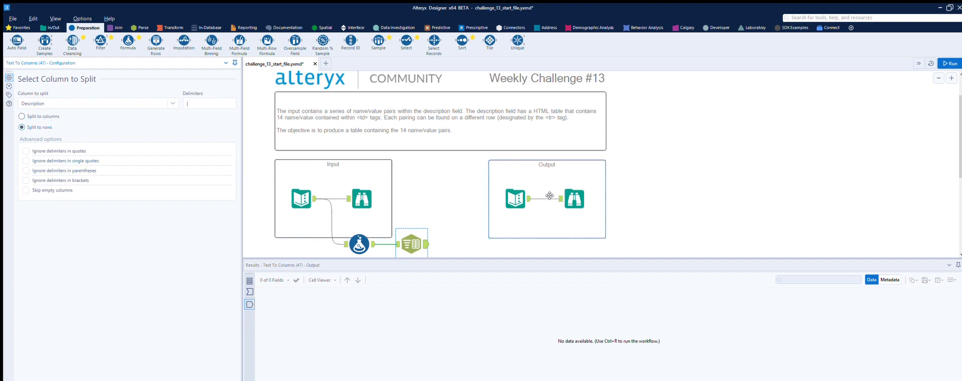
{"action": "key", "text": "ctrl+r"}
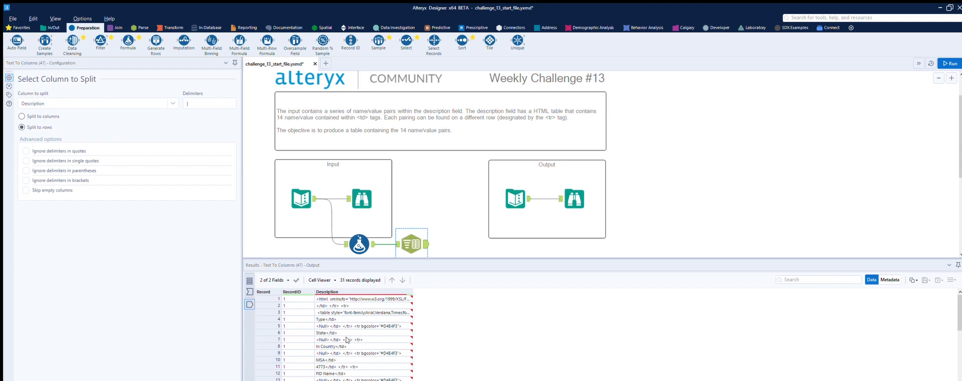
Step: Compare the expected output records with the results of the Text To Columns tool
{"action": "left_click", "coordinate": [575, 199]}
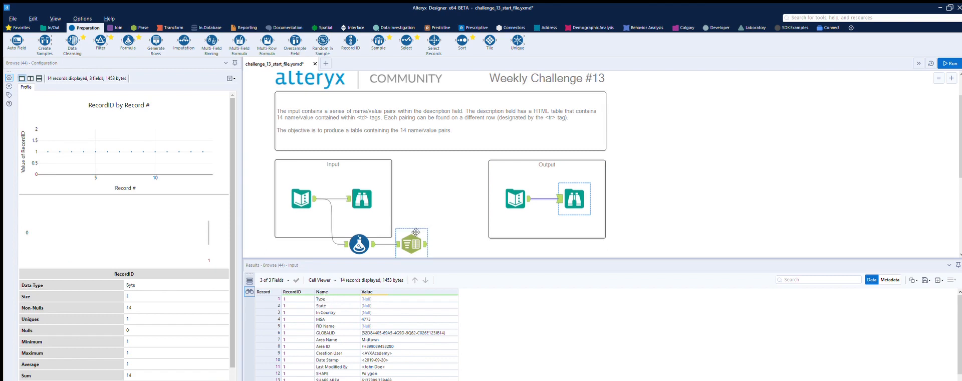
{"action": "left_click", "coordinate": [427, 234]}
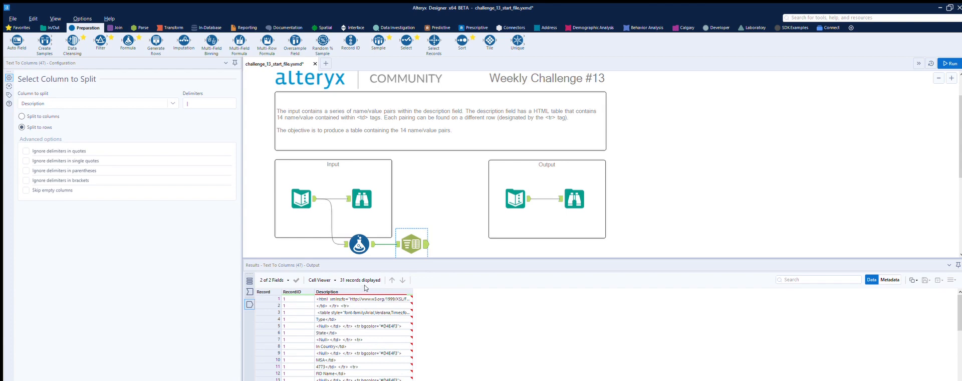
Step: Add a Sample tool after the Text To Columns tool, skip the first 3 rows, and run the workflow
{"action": "left_click", "coordinate": [364, 298]}
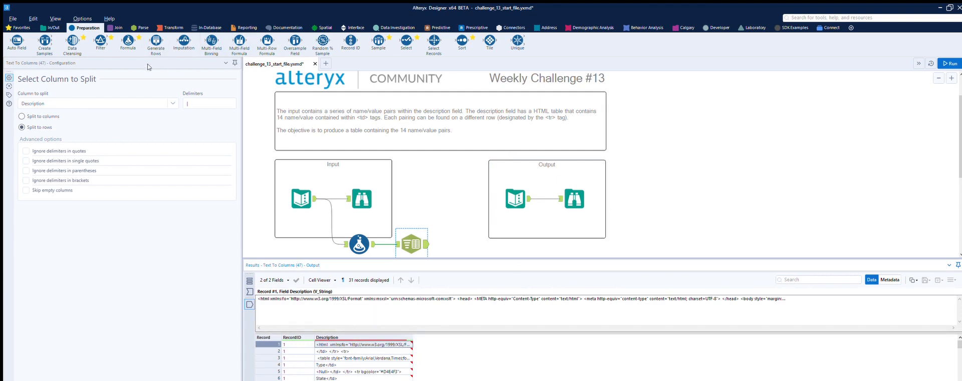
{"action": "left_click_drag", "start_coordinate": [378, 40], "coordinate": [470, 244]}
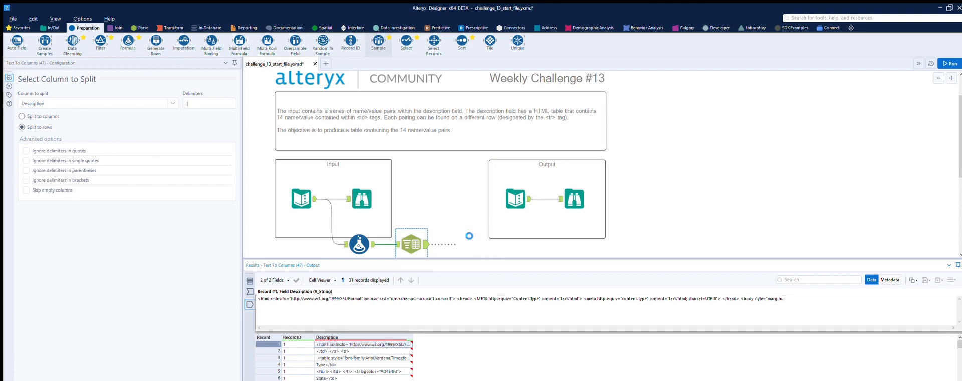
{"action": "left_click", "coordinate": [21, 113]}
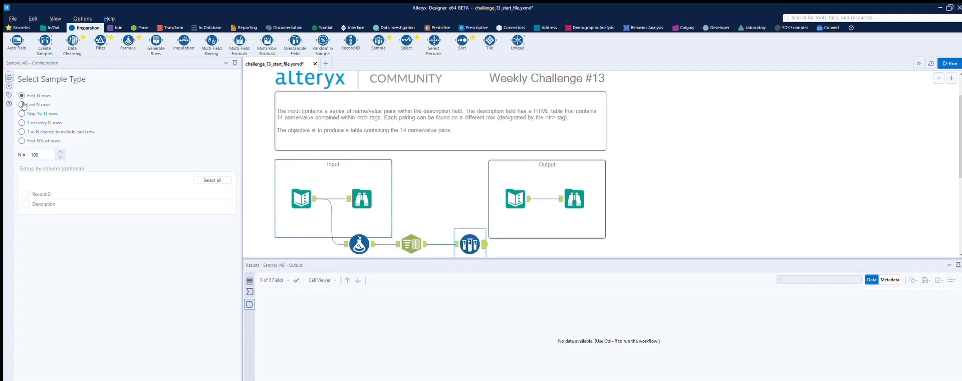
{"action": "key", "text": "Tab"}
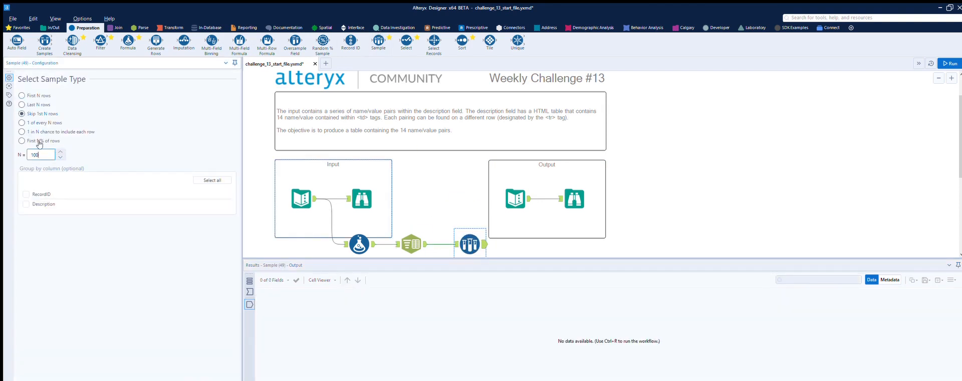
{"action": "type", "text": "3"}
{"action": "left_click", "coordinate": [646, 179]}
{"action": "key", "text": "ctrl+r"}
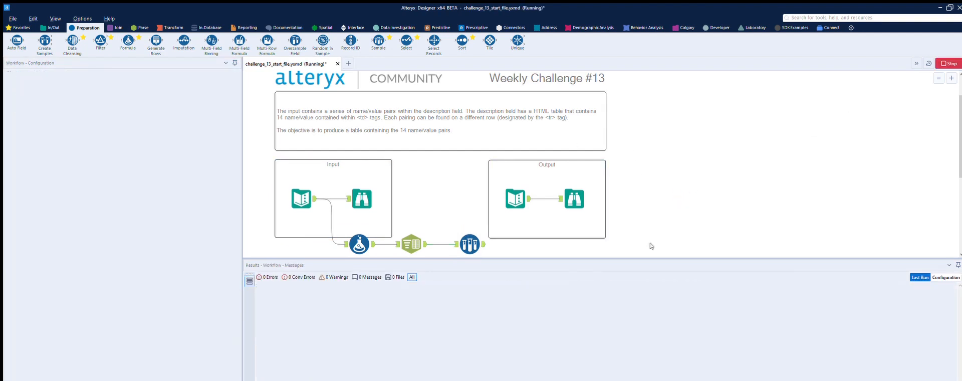
Step: Compare the Sample tool's output records with the expected name/value table in the Output section
{"action": "left_click", "coordinate": [470, 244]}
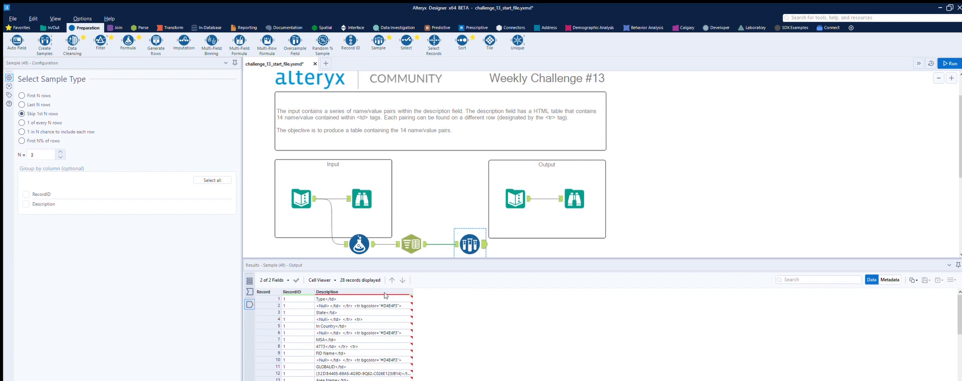
{"action": "scroll", "coordinate": [386, 296], "scroll_direction": "down", "scroll_amount": 1}
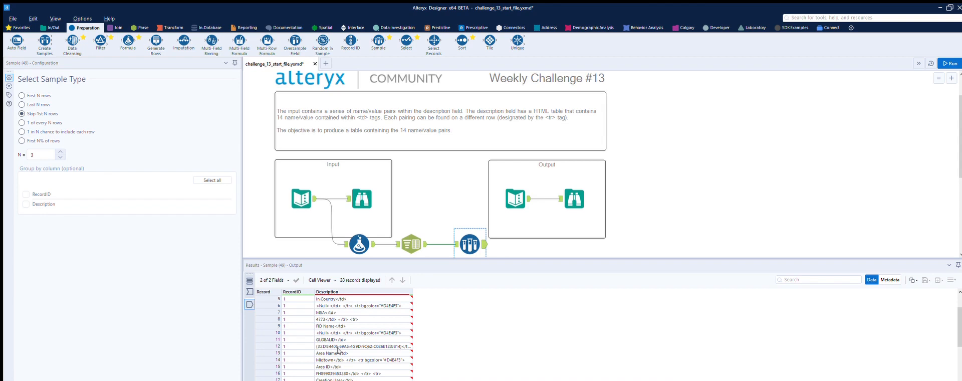
{"action": "left_click", "coordinate": [573, 189]}
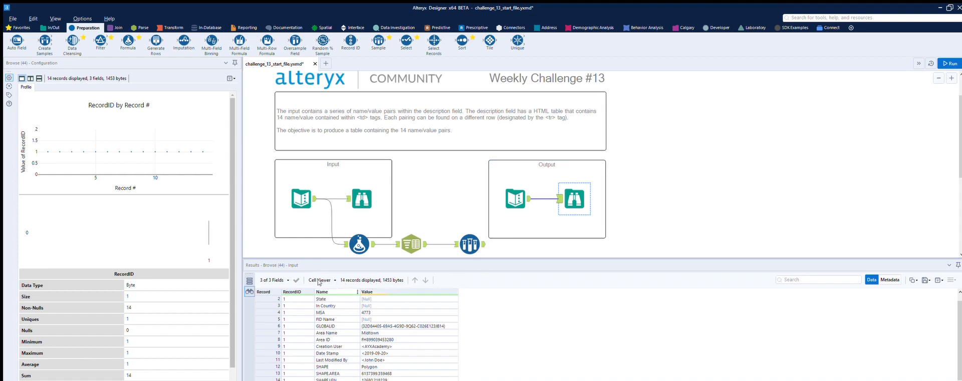
{"action": "left_click", "coordinate": [483, 236]}
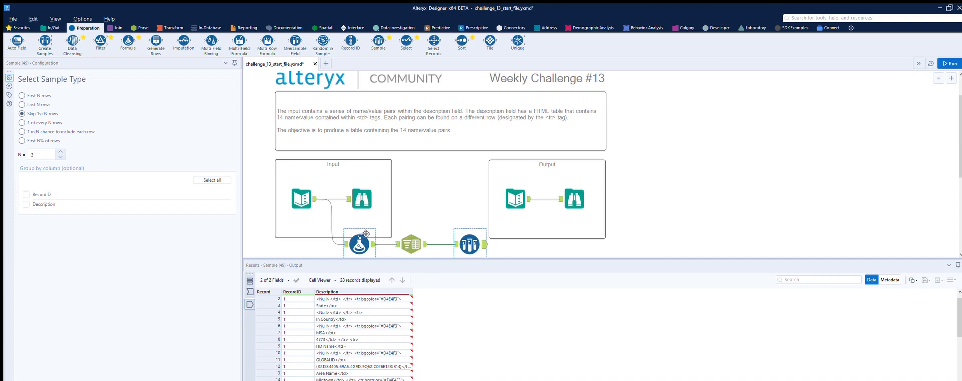
Step: Duplicate the Formula and Text To Columns tools and connect the copies after the Sample tool
{"action": "mouse_move", "coordinate": [340, 207]}
{"action": "left_mouse_down"}
{"action": "mouse_move", "coordinate": [370, 231]}
{"action": "mouse_move", "coordinate": [342, 211]}
{"action": "left_mouse_up"}
{"action": "left_click_drag", "start_coordinate": [319, 252], "coordinate": [432, 241]}
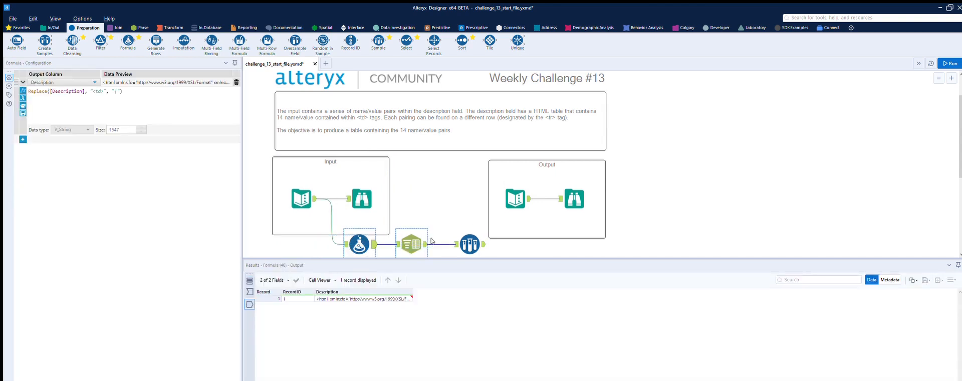
{"action": "key", "text": "ctrl+c"}
{"action": "key", "text": "ctrl+v"}
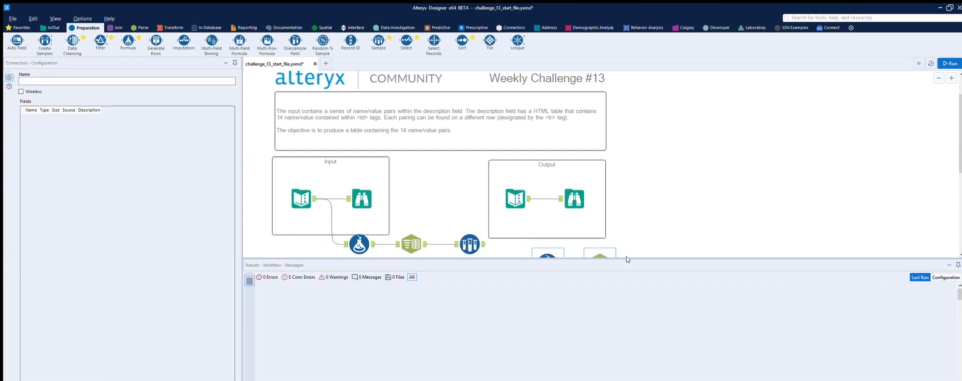
{"action": "left_click_drag", "start_coordinate": [627, 257], "coordinate": [631, 293]}
{"action": "left_click", "coordinate": [476, 246]}
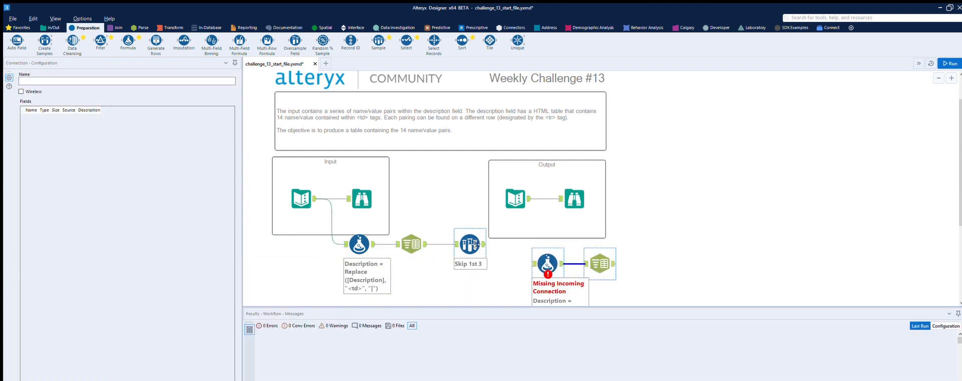
{"action": "left_click_drag", "start_coordinate": [484, 244], "coordinate": [532, 263]}
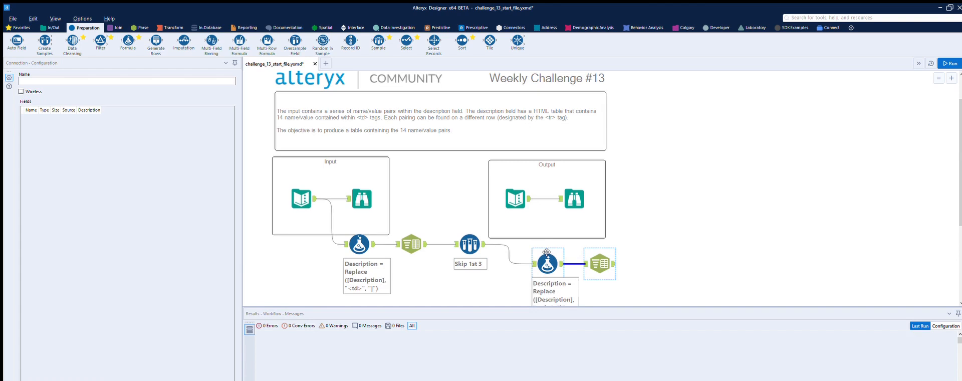
Step: Change the copied Formula to replace "</td>" with "|" in Description, and run the workflow
{"action": "left_click", "coordinate": [547, 263]}
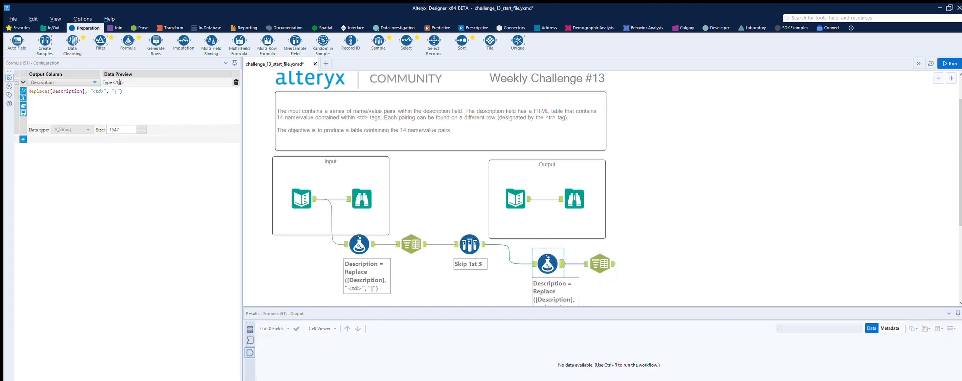
{"action": "left_click", "coordinate": [468, 244]}
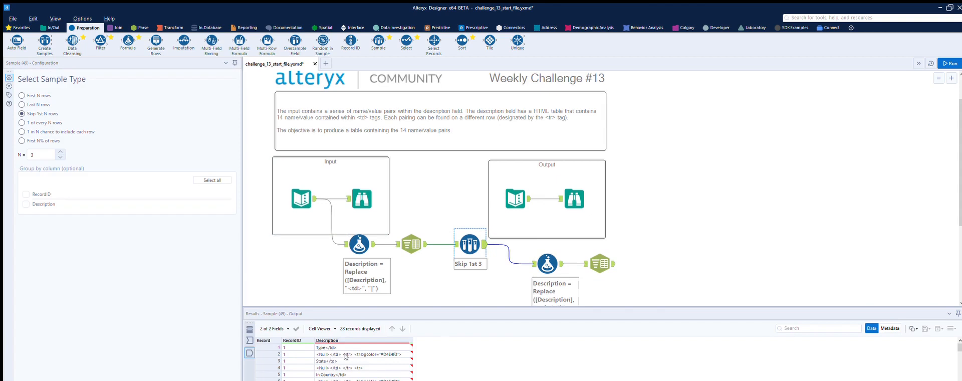
{"action": "left_click", "coordinate": [548, 263]}
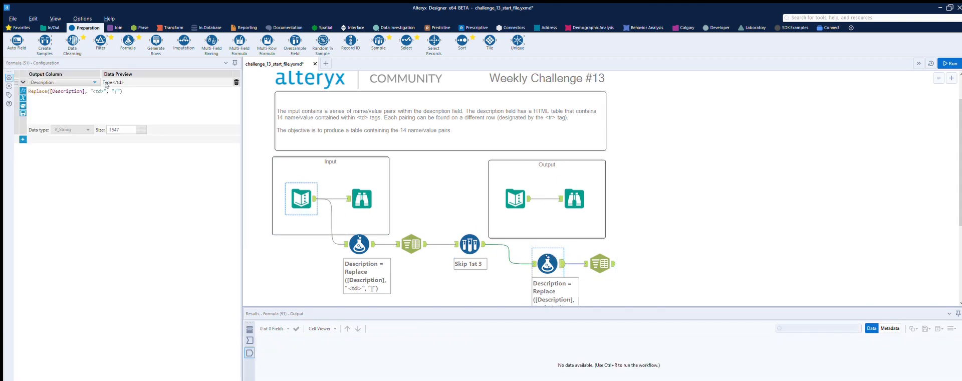
{"action": "left_click", "coordinate": [95, 87]}
{"action": "type", "text": "/"}
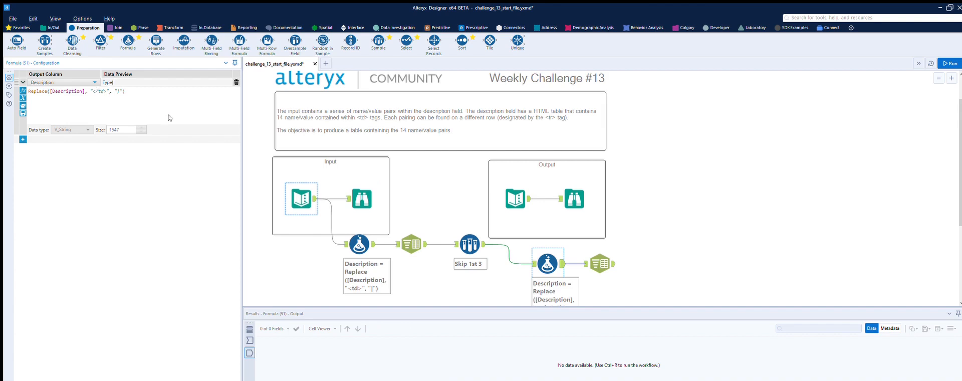
{"action": "left_click", "coordinate": [656, 248]}
{"action": "key", "text": "ctrl+r"}
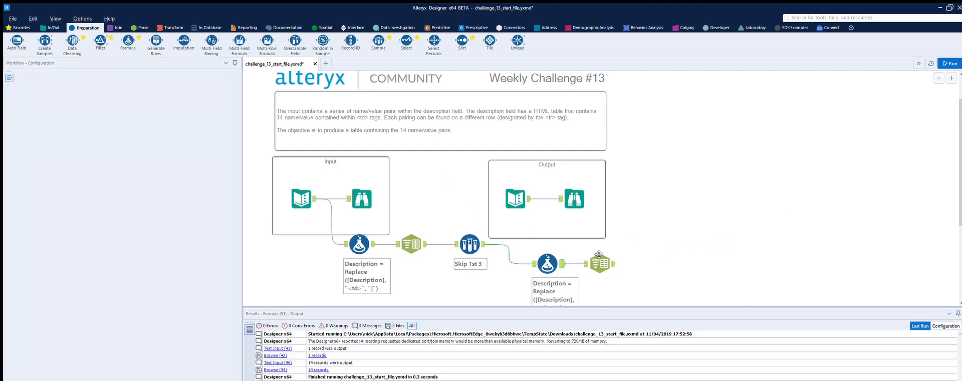
Step: Set the copied Text To Columns tool to split Description into 2 columns and run the workflow
{"action": "left_click", "coordinate": [599, 256]}
{"action": "left_click", "coordinate": [22, 116]}
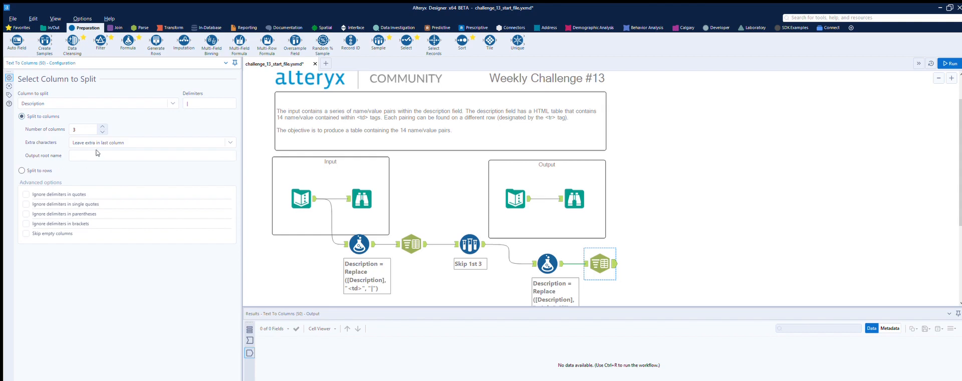
{"action": "left_click", "coordinate": [102, 131]}
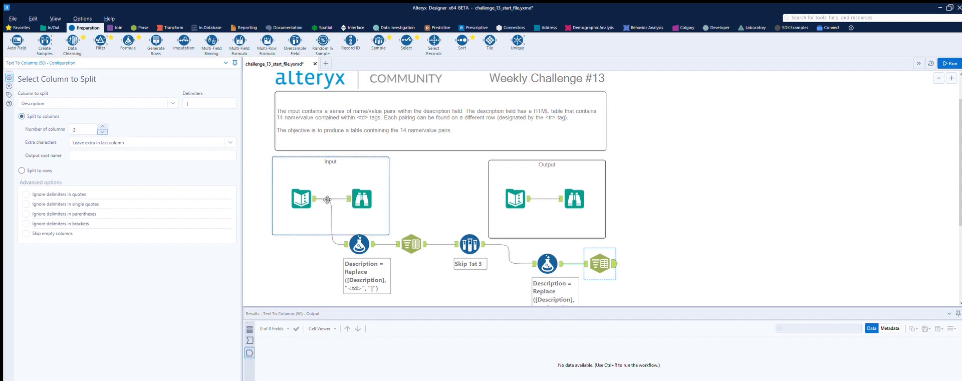
{"action": "left_click", "coordinate": [951, 63]}
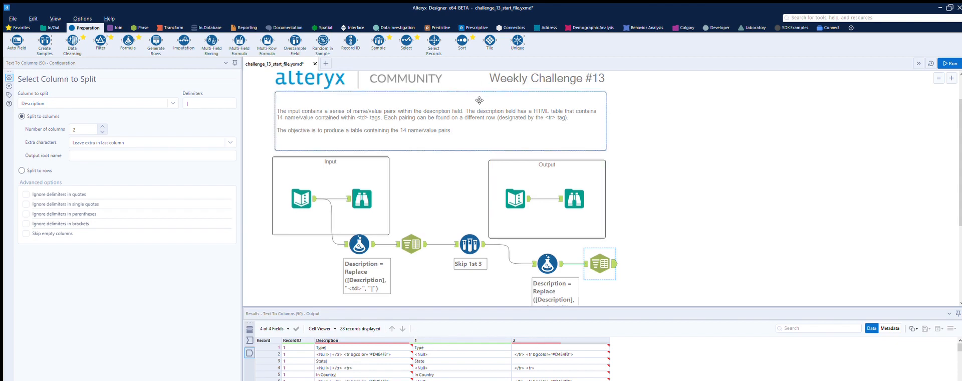
Step: Add a Multi-Row Formula tool after the second Text To Columns tool and insert an IF c THEN t ELSE f ENDIF expression
{"action": "left_click_drag", "start_coordinate": [267, 41], "coordinate": [659, 263]}
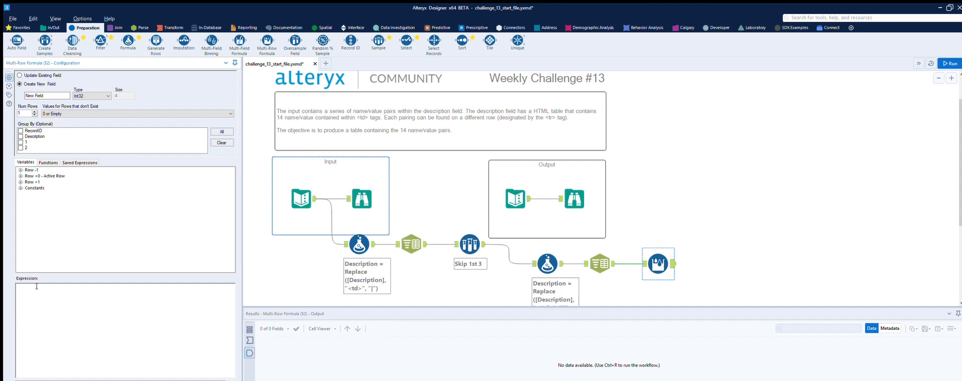
{"action": "left_click", "coordinate": [48, 162]}
{"action": "left_click", "coordinate": [20, 170]}
{"action": "double_click", "coordinate": [55, 176]}
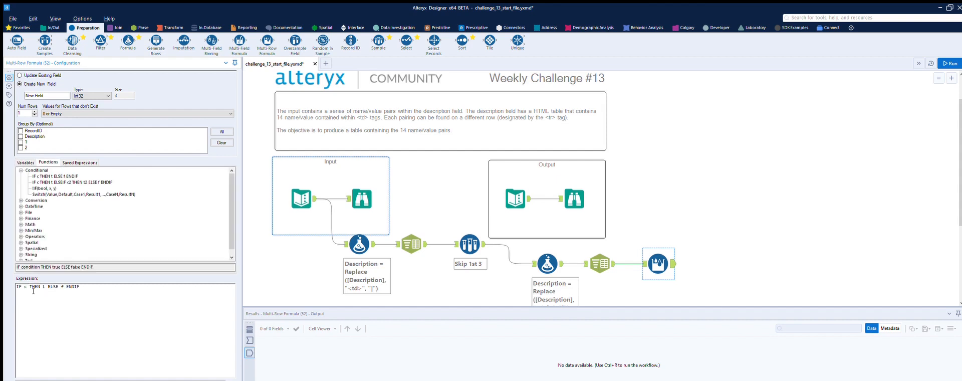
Step: Set the IF condition of the Multi-Row Formula to contains([2], '</tr>')
{"action": "key", "text": "BackSpace"}
{"action": "type", "text": "contains"}
{"action": "scroll", "coordinate": [71, 216], "scroll_direction": "down", "scroll_amount": 1}
{"action": "left_click", "coordinate": [21, 248]}
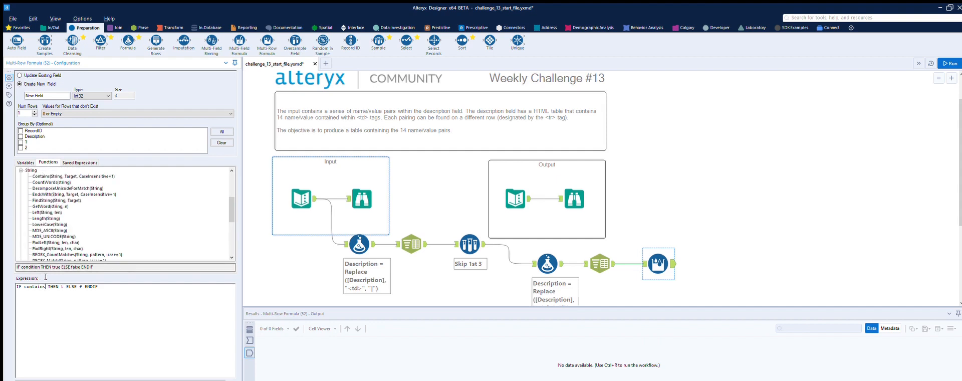
{"action": "type", "text": "("}
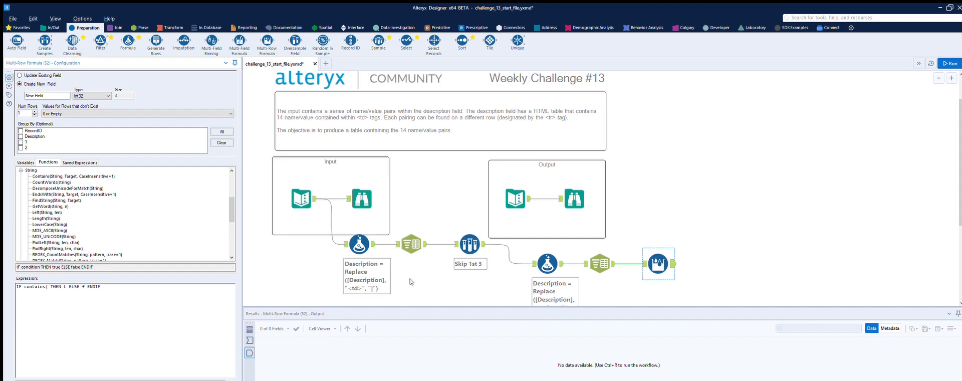
{"action": "type", "text": "[2]"}
{"action": "key", "text": "BackSpace"}
{"action": "type", "text": ","}
{"action": "key", "text": "Delete"}
{"action": "type", "text": "tr>'"}
Step: Fill the THEN and else branches of the expression using [RowID], and name the new field RowID
{"action": "left_click_drag", "start_coordinate": [105, 286], "coordinate": [85, 286]}
{"action": "key", "text": "BackSpace"}
{"action": "type", "text": "the"}
{"action": "type", "text": "THE"}
{"action": "left_click_drag", "start_coordinate": [46, 95], "coordinate": [20, 88]}
{"action": "type", "text": "R"}
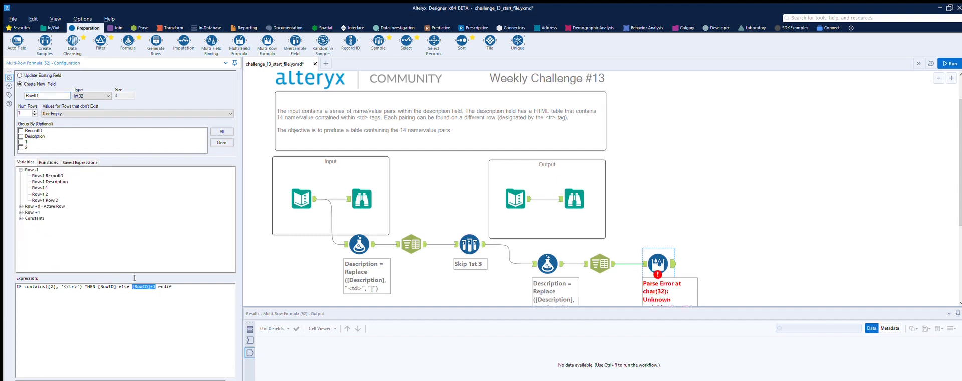
Step: Replace the else result in the expression with the previous row's value, [Row-1:RowID]
{"action": "double_click", "coordinate": [45, 199]}
{"action": "mouse_move", "coordinate": [116, 286]}
{"action": "left_mouse_down"}
{"action": "mouse_move", "coordinate": [85, 286]}
{"action": "mouse_move", "coordinate": [99, 286]}
{"action": "left_mouse_up"}
{"action": "left_click", "coordinate": [20, 206]}
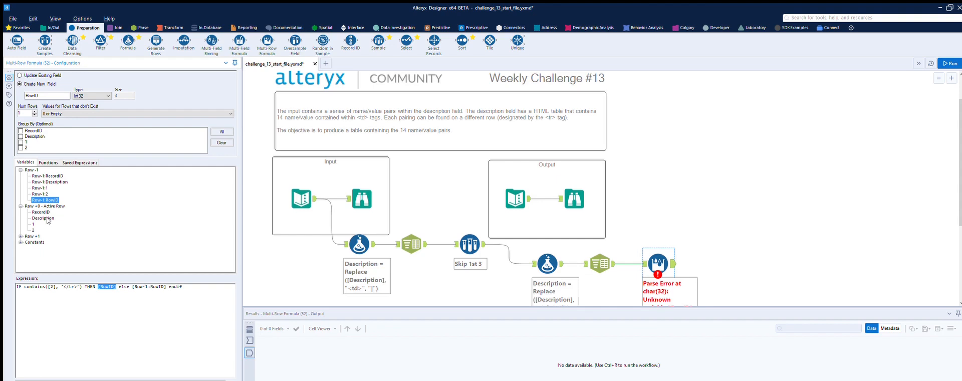
{"action": "left_click", "coordinate": [115, 308]}
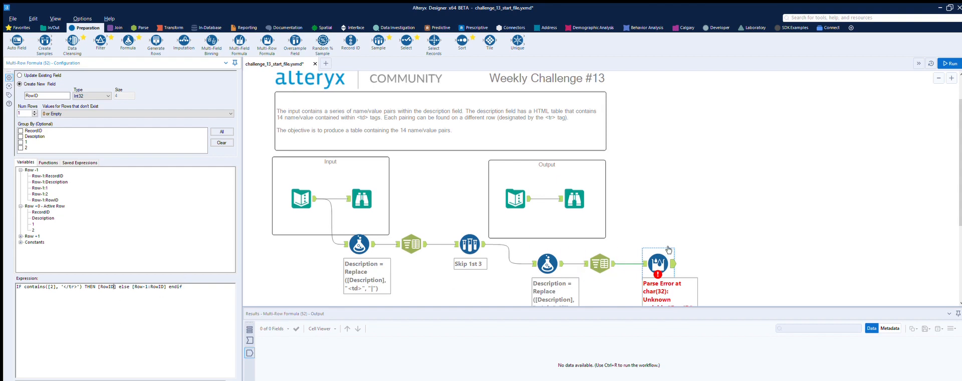
Step: Insert a Formula tool before the Multi-Row Formula tool and add a RowID column with the expression 1
{"action": "left_click_drag", "start_coordinate": [658, 261], "coordinate": [736, 262]}
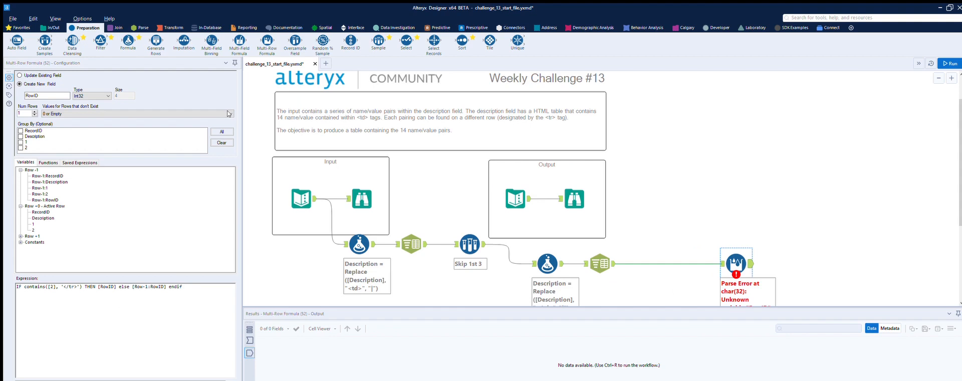
{"action": "left_click_drag", "start_coordinate": [128, 37], "coordinate": [653, 251]}
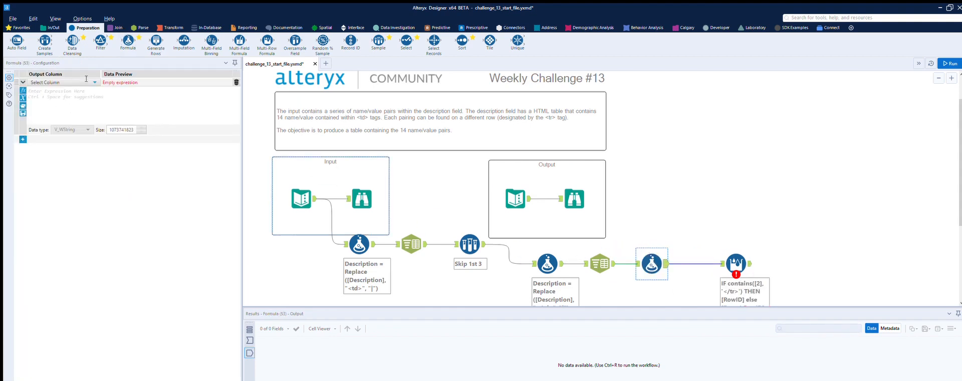
{"action": "left_click", "coordinate": [54, 83]}
{"action": "left_click", "coordinate": [56, 71]}
{"action": "left_click", "coordinate": [56, 71]}
{"action": "left_click", "coordinate": [60, 82]}
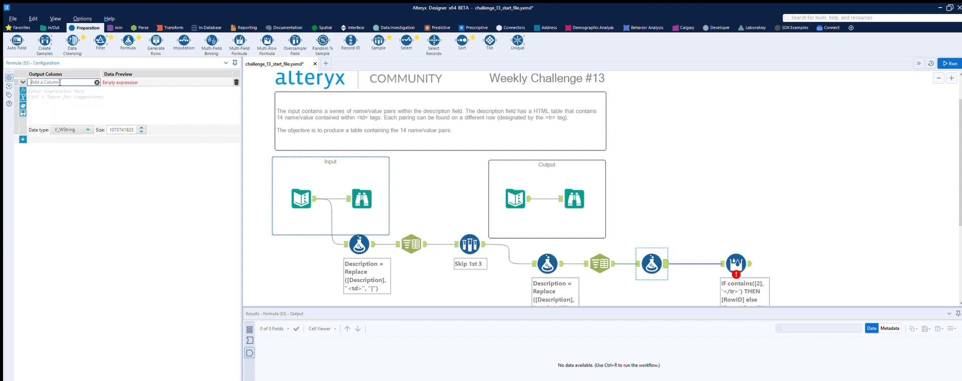
{"action": "type", "text": "RowID"}
{"action": "key", "text": "Tab"}
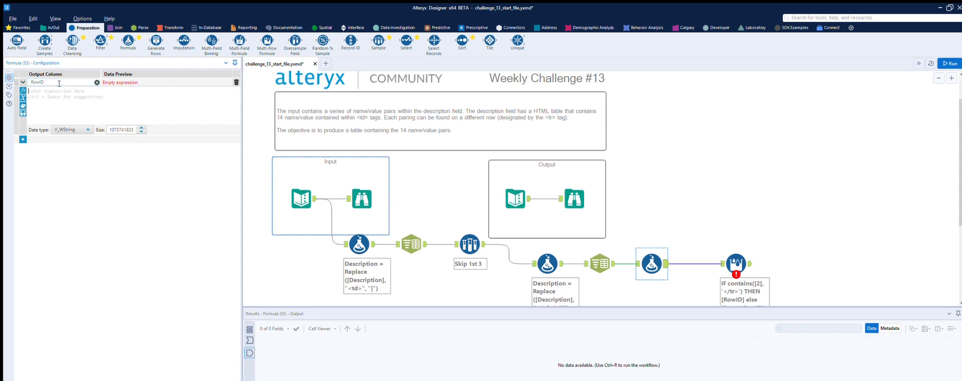
{"action": "type", "text": "1"}
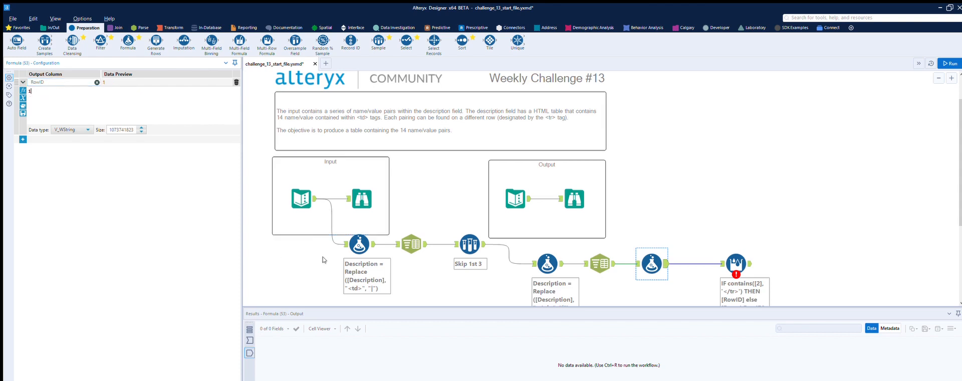
Step: Set the data type of the RowID column in the new Formula tool to Double
{"action": "left_click", "coordinate": [87, 129]}
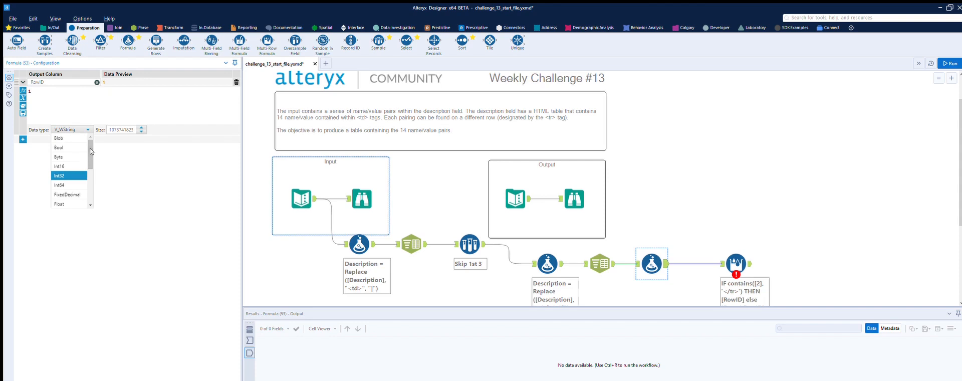
{"action": "scroll", "coordinate": [87, 159], "scroll_direction": "down", "scroll_amount": 3}
{"action": "left_click", "coordinate": [75, 170]}
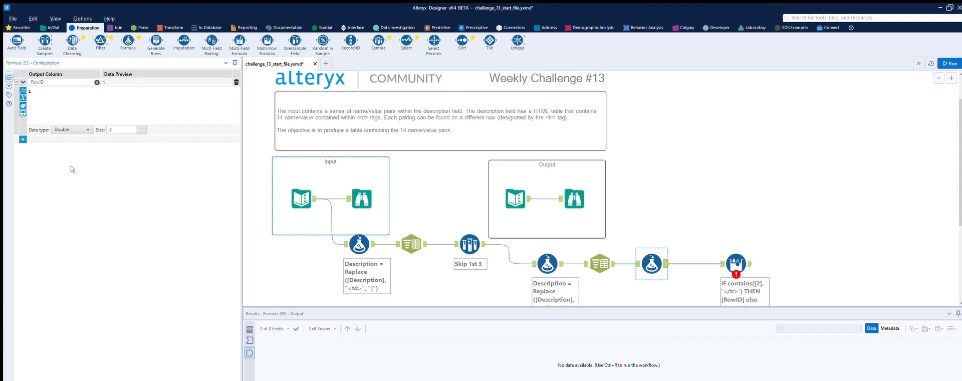
Step: Select the Multi-Row Formula tool and run the workflow
{"action": "left_click", "coordinate": [804, 200]}
{"action": "left_click", "coordinate": [735, 255]}
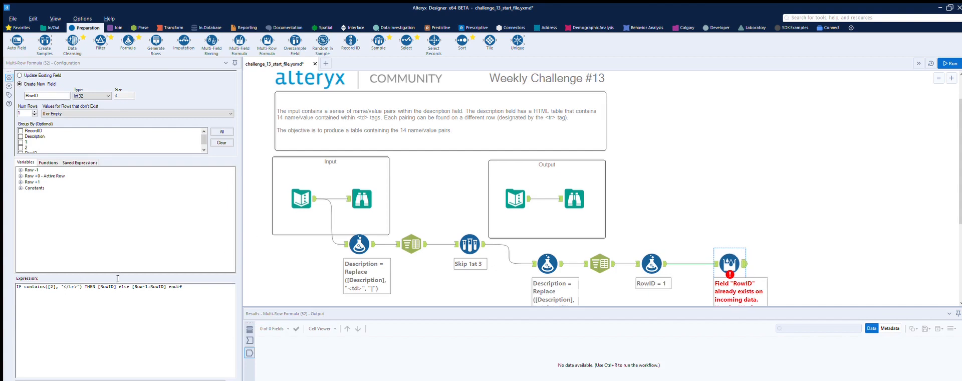
{"action": "left_click", "coordinate": [949, 63]}
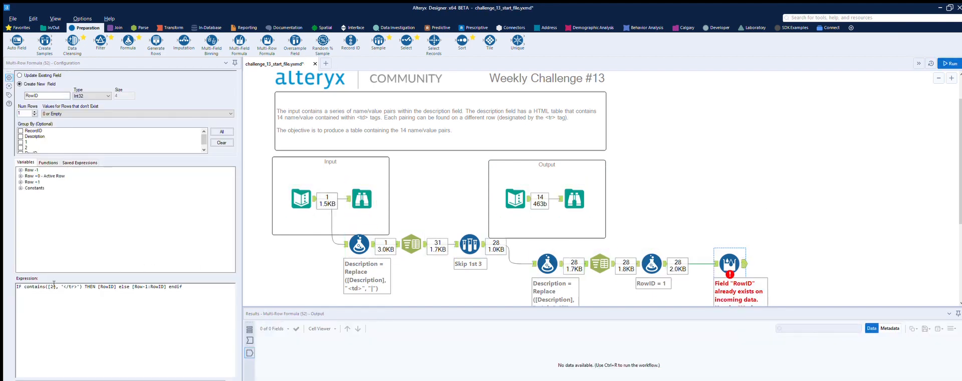
Step: Rewrite the else and endif keywords in the Multi-Row Formula expression in capitals, as ELSE and ENDIF
{"action": "left_click", "coordinate": [49, 162]}
{"action": "left_click", "coordinate": [21, 171]}
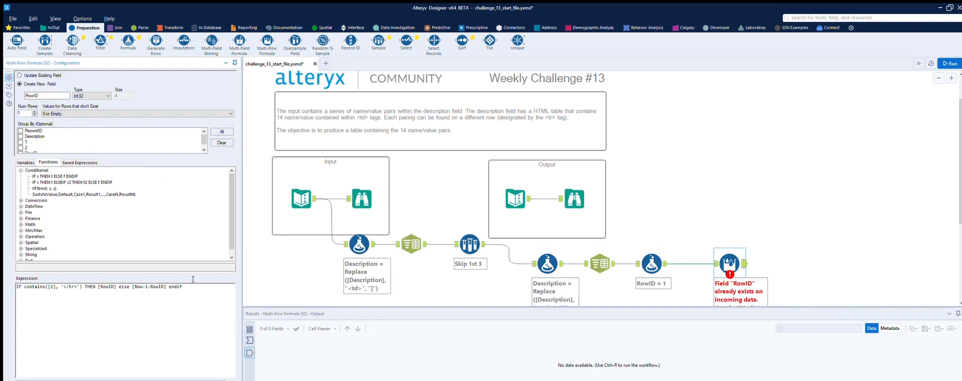
{"action": "key", "text": "ctrl+shift+Left"}
{"action": "type", "text": "ENDIF"}
{"action": "double_click", "coordinate": [124, 286]}
{"action": "type", "text": "ELEE"}
Step: Capitalize the function name in the expression as Contains and run the workflow
{"action": "left_click", "coordinate": [21, 255]}
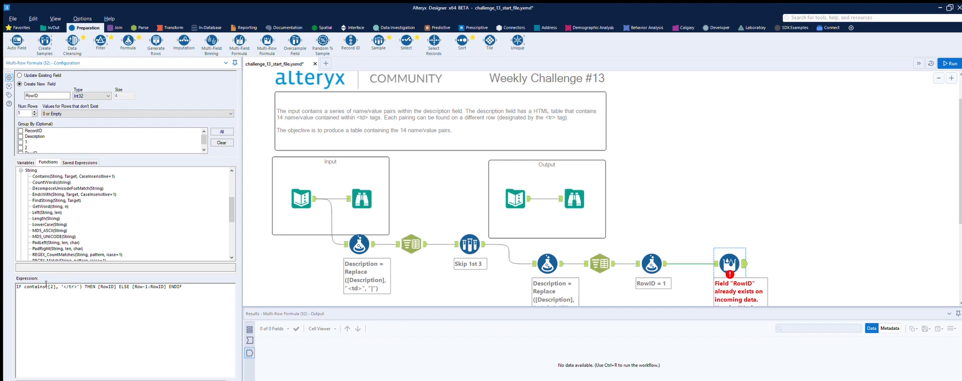
{"action": "left_click", "coordinate": [25, 286]}
{"action": "key", "text": "BackSpace"}
{"action": "type", "text": "C"}
{"action": "left_click", "coordinate": [285, 268]}
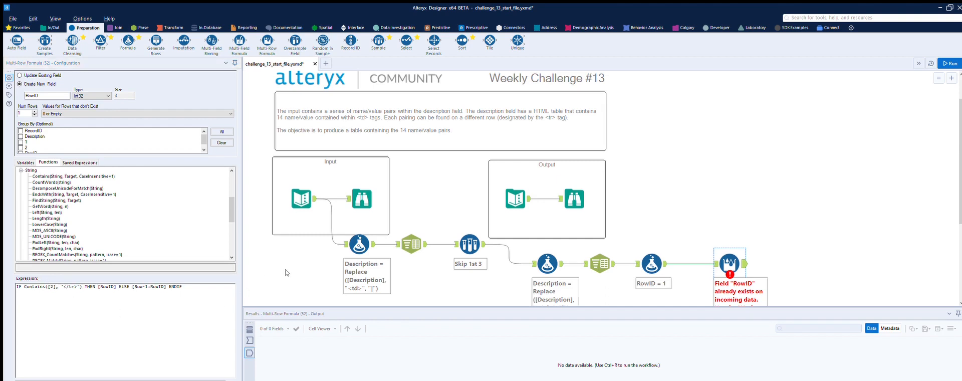
{"action": "key", "text": "ctrl+r"}
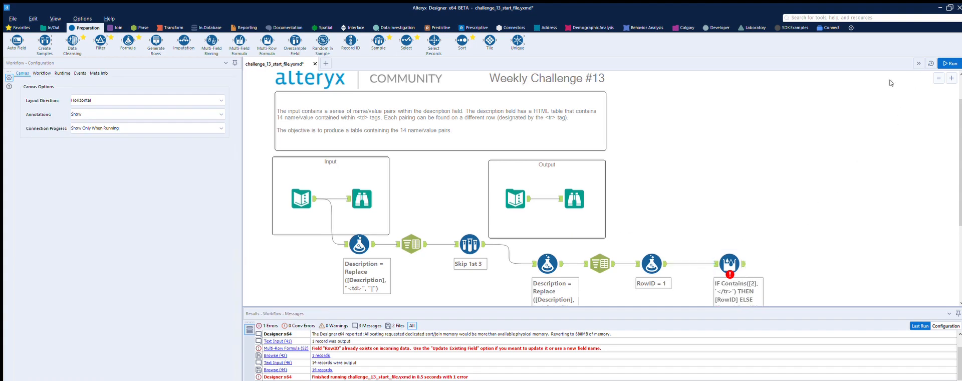
{"action": "left_click", "coordinate": [949, 63]}
Step: Check the [2] reference in the Multi-Row Formula expression against the active row's available fields
{"action": "left_click", "coordinate": [729, 262]}
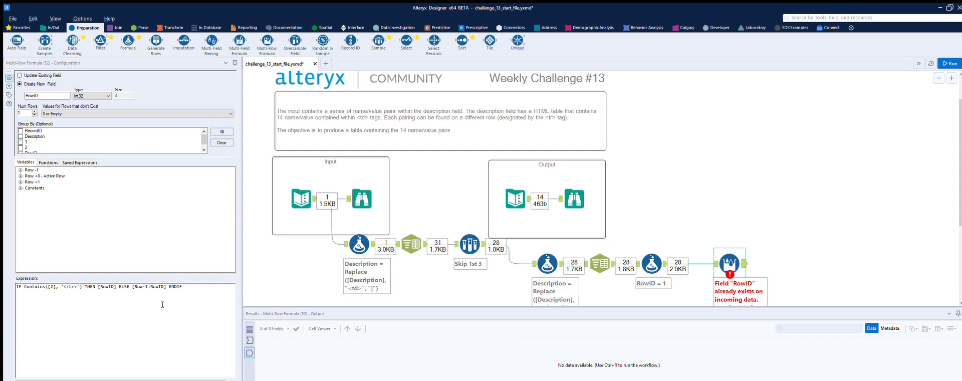
{"action": "left_click_drag", "start_coordinate": [61, 286], "coordinate": [46, 286]}
{"action": "left_click", "coordinate": [58, 284]}
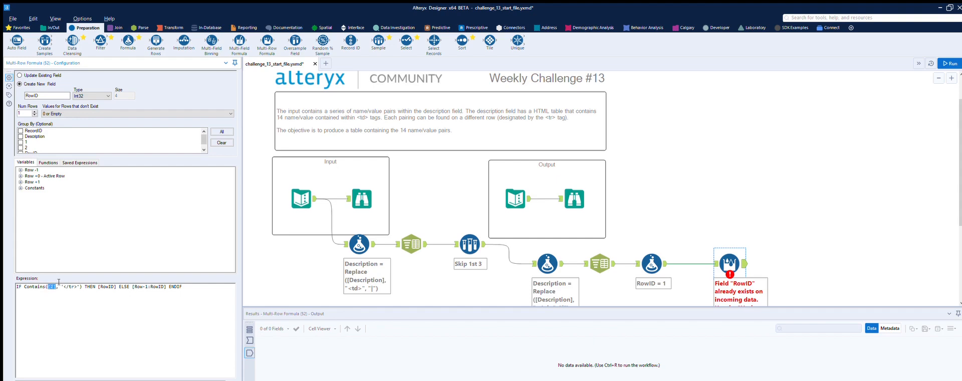
{"action": "left_click", "coordinate": [21, 176]}
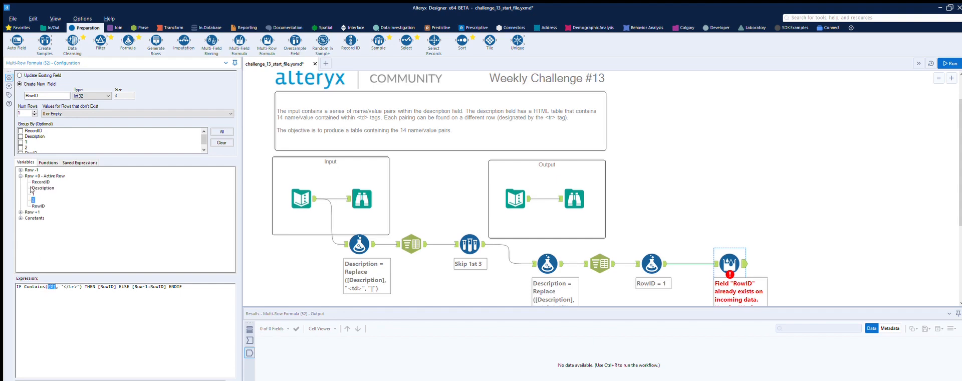
{"action": "left_click", "coordinate": [62, 295]}
Step: Add a second expression to the RowID Formula tool that updates column 2 with the Replace string function
{"action": "left_click", "coordinate": [653, 262]}
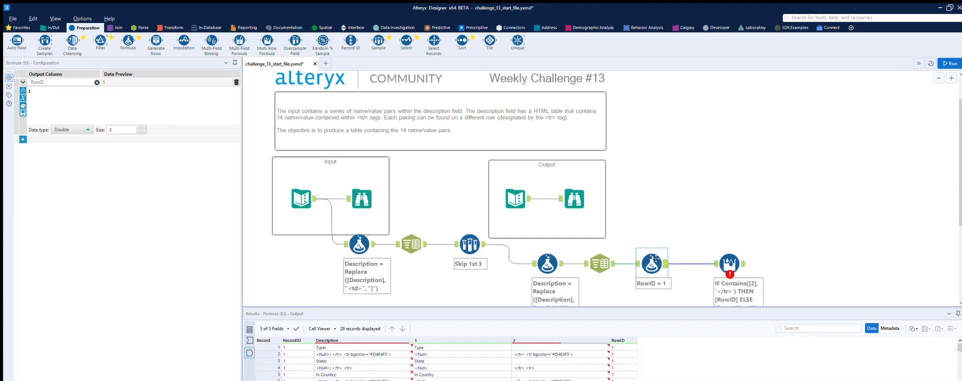
{"action": "left_click", "coordinate": [22, 138]}
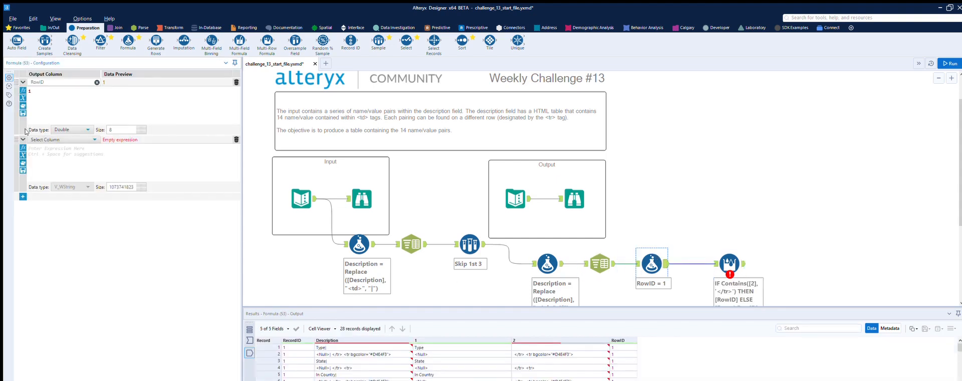
{"action": "left_click", "coordinate": [47, 185]}
{"action": "left_click", "coordinate": [23, 147]}
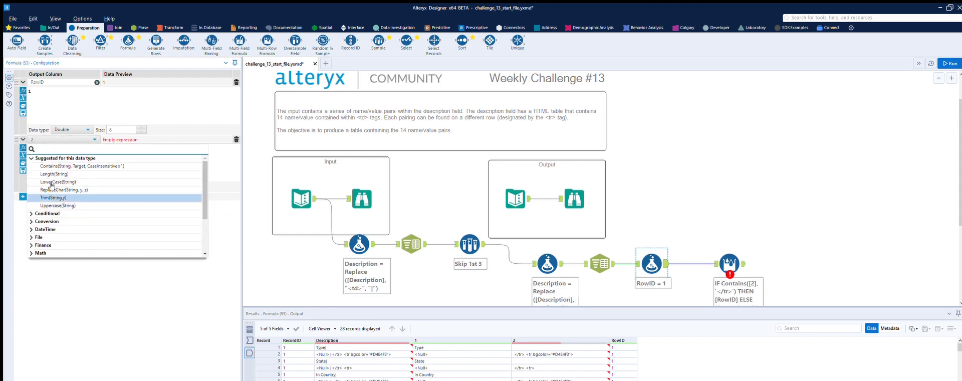
{"action": "scroll", "coordinate": [34, 236], "scroll_direction": "down", "scroll_amount": 3}
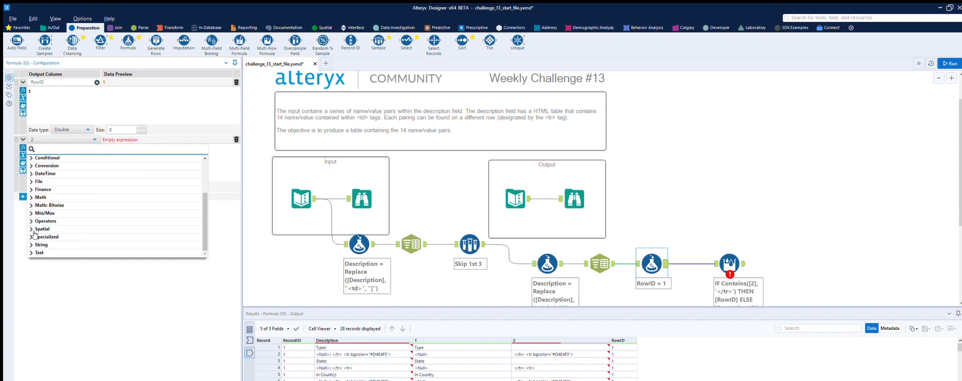
{"action": "scroll", "coordinate": [32, 235], "scroll_direction": "down", "scroll_amount": 4}
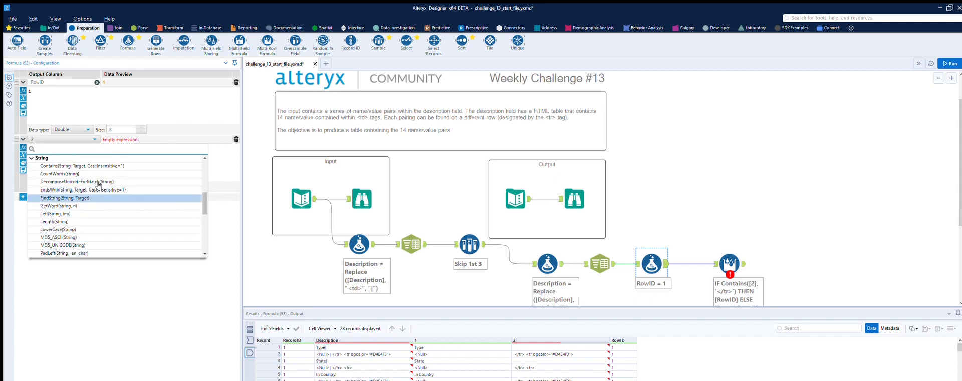
{"action": "scroll", "coordinate": [96, 190], "scroll_direction": "down", "scroll_amount": 3}
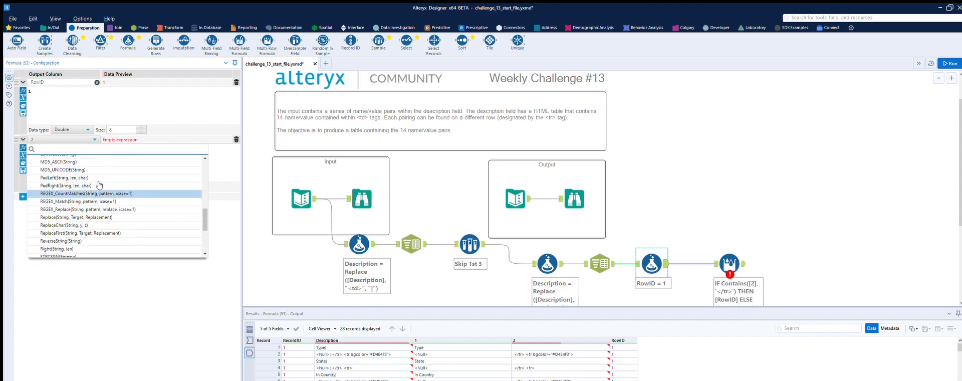
{"action": "left_click", "coordinate": [80, 217]}
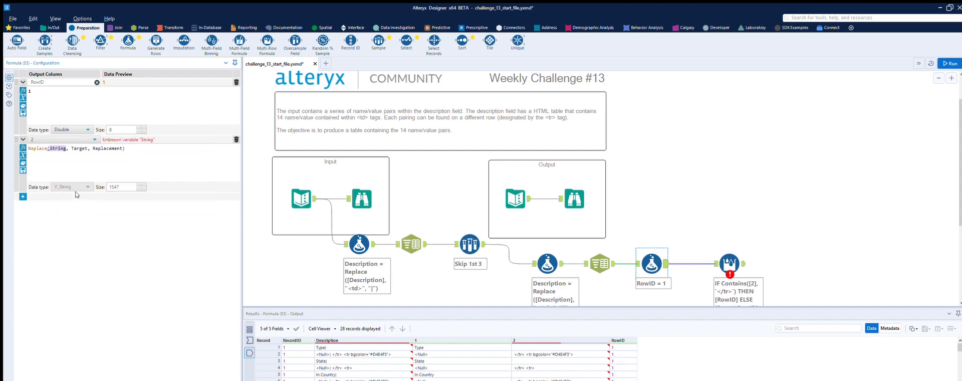
Step: Fill in the Replace function's arguments so that it reads Replace([2], "<tr>", "&")
{"action": "type", "text": "[2]"}
{"action": "key", "text": "Tab"}
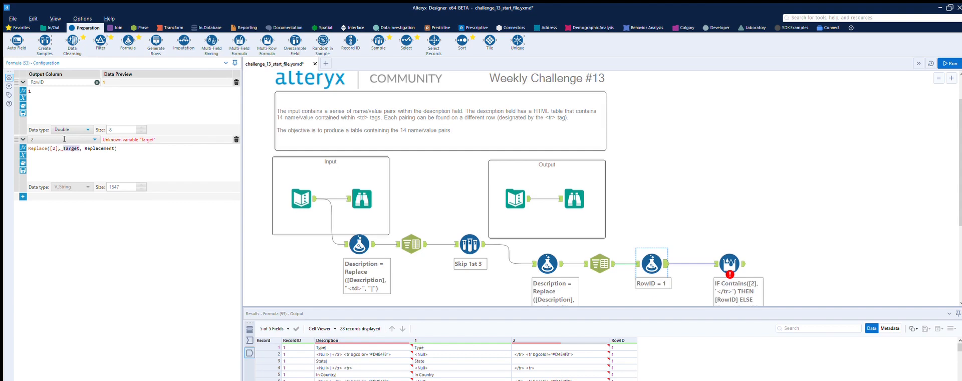
{"action": "type", "text": "\","}
{"action": "key", "text": "BackSpace"}
{"action": "key", "text": "Return"}
{"action": "key", "text": "BackSpace"}
{"action": "type", "text": "<"}
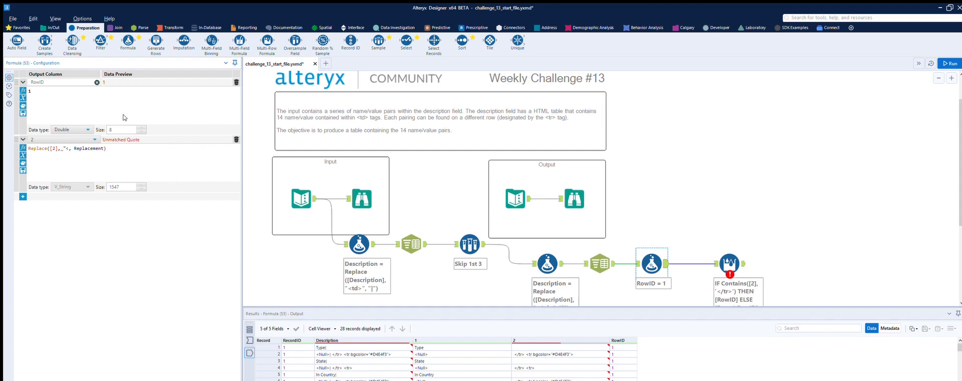
{"action": "type", "text": "tr>\""}
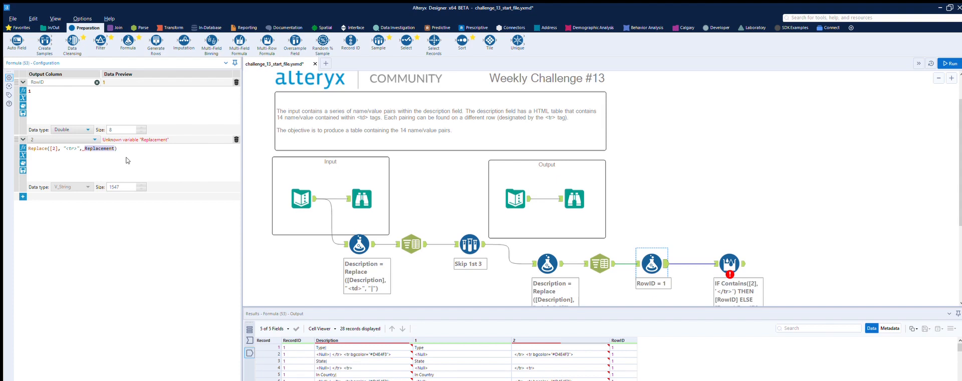
{"action": "type", "text": "\""}
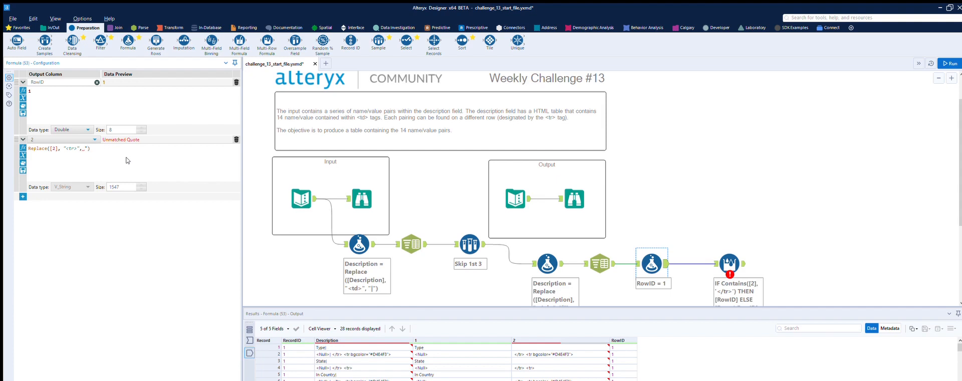
{"action": "type", "text": "&\""}
Step: Change the text searched by Contains in the Multi-Row Formula expression to "&" and run the workflow
{"action": "left_click", "coordinate": [729, 262]}
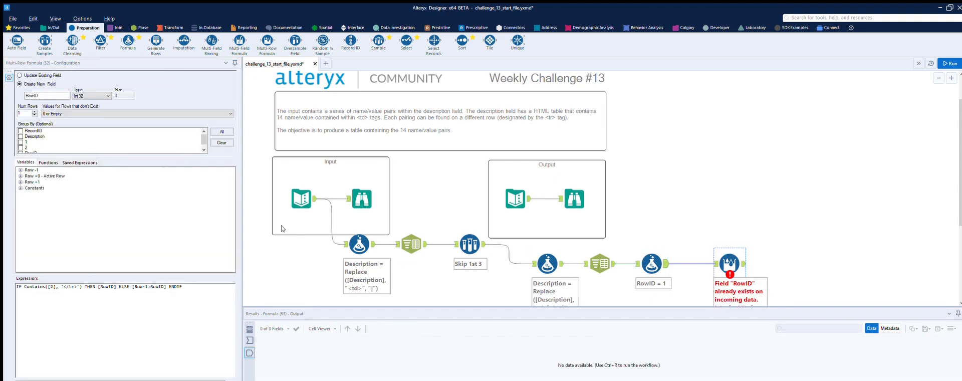
{"action": "left_click", "coordinate": [77, 285]}
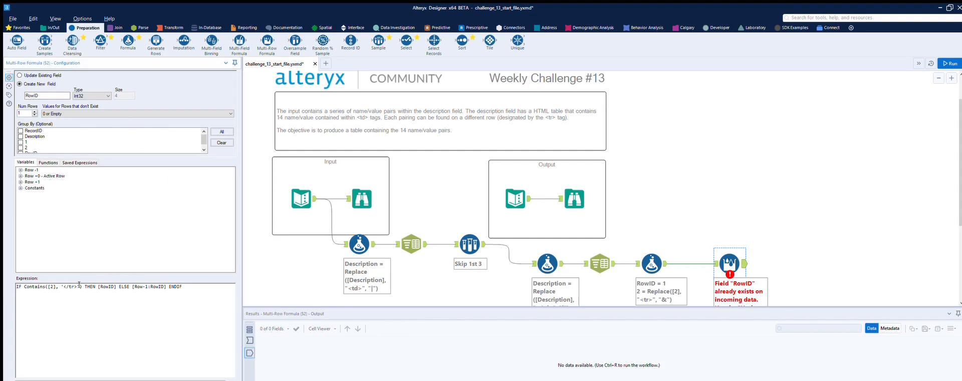
{"action": "key", "text": "BackSpace"}
{"action": "key", "text": "BackSpace"}
{"action": "key", "text": "BackSpace"}
{"action": "key", "text": "BackSpace"}
{"action": "key", "text": "BackSpace"}
{"action": "type", "text": "&"}
{"action": "left_click", "coordinate": [810, 238]}
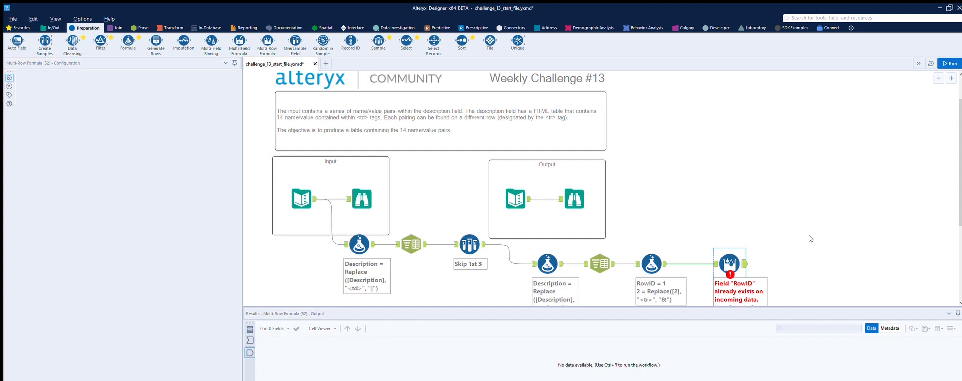
{"action": "key", "text": "ctrl+r"}
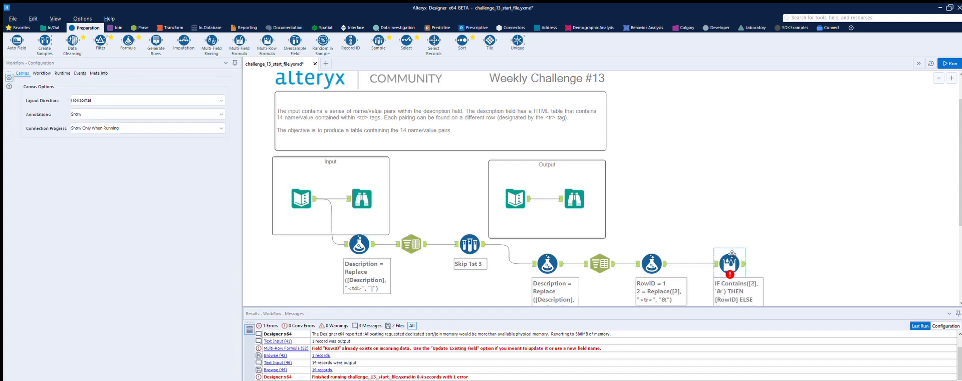
Step: Review the Multi-Row Formula tool's Group By fields and the RowID Formula tool's output data
{"action": "left_click", "coordinate": [735, 255]}
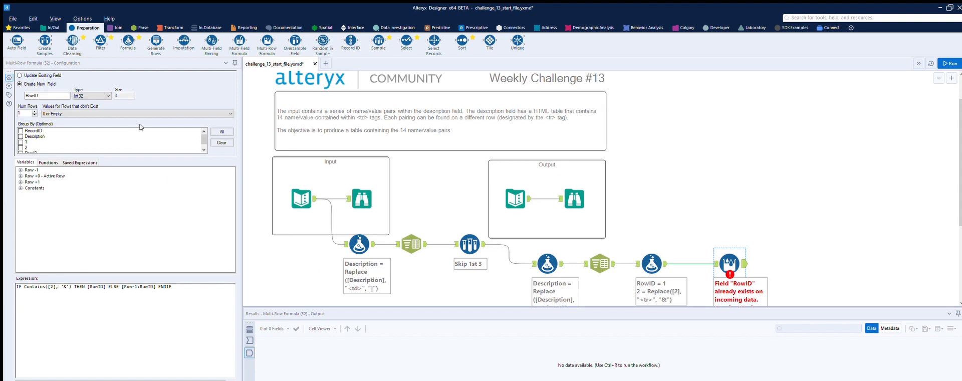
{"action": "left_click", "coordinate": [204, 150]}
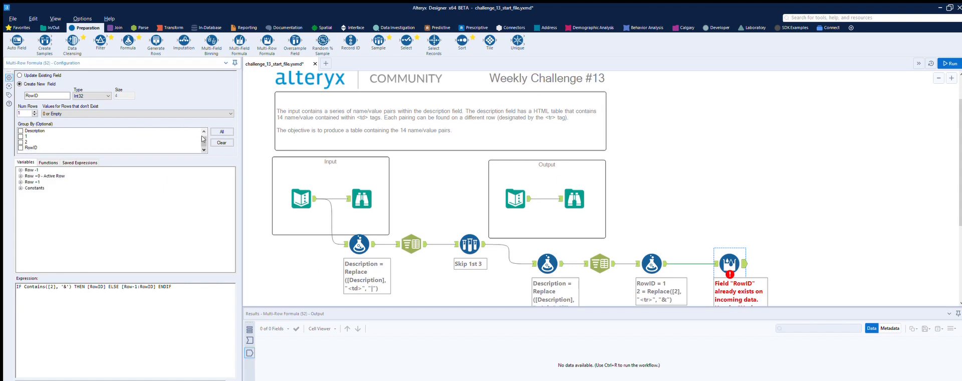
{"action": "left_click_drag", "start_coordinate": [204, 140], "coordinate": [204, 126]}
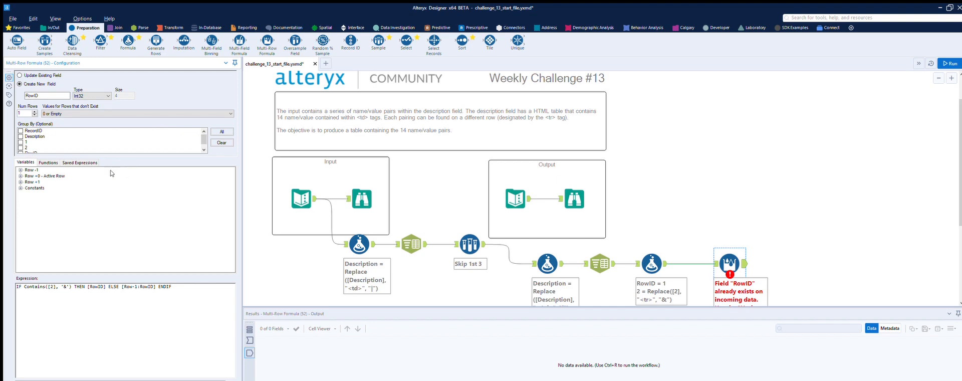
{"action": "left_click", "coordinate": [658, 260]}
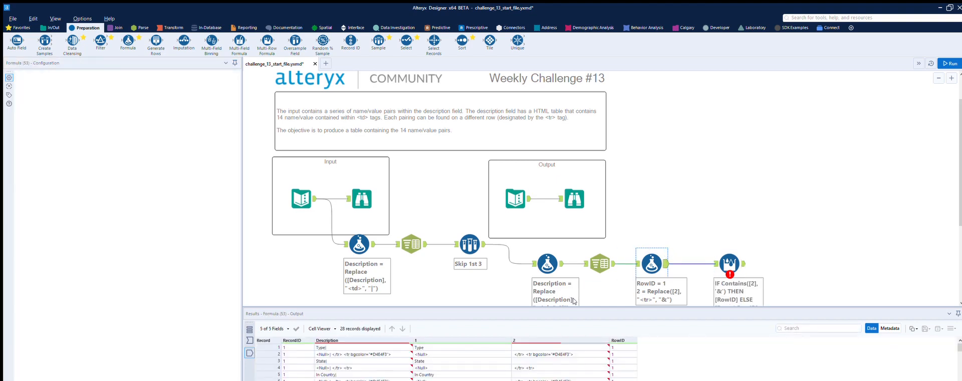
{"action": "scroll", "coordinate": [622, 348], "scroll_direction": "up", "scroll_amount": 4}
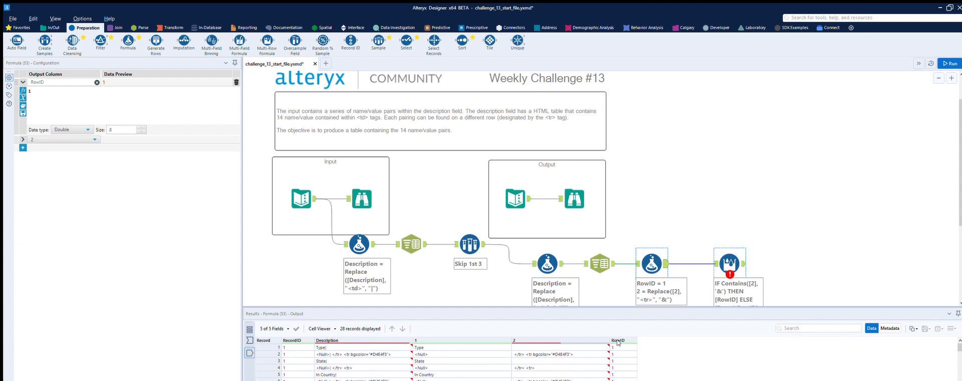
Step: Change the THEN result in the Multi-Row Formula expression to [RowID]+1, keeping the ELSE result as [Row-1:RowID]
{"action": "left_click", "coordinate": [729, 261]}
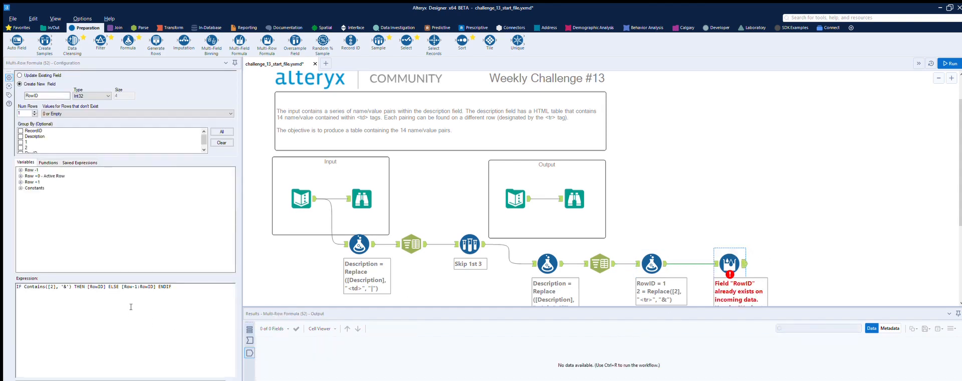
{"action": "type", "text": "+1"}
{"action": "left_click", "coordinate": [108, 282]}
{"action": "type", "text": "+1"}
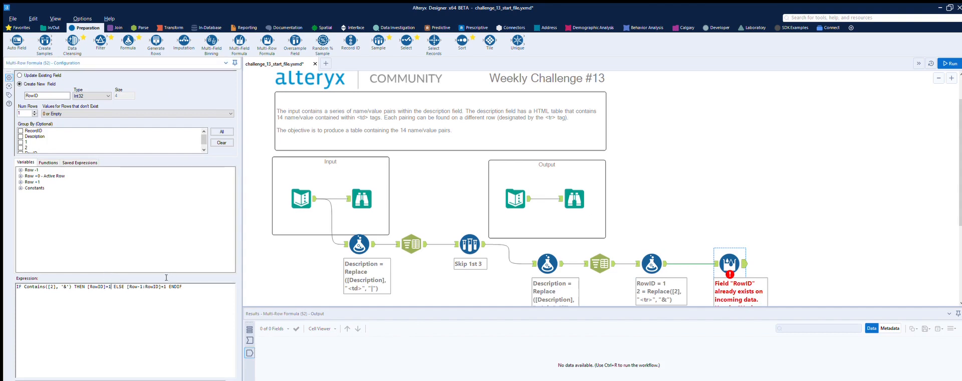
{"action": "left_click", "coordinate": [165, 283]}
{"action": "key", "text": "BackSpace"}
{"action": "key", "text": "BackSpace"}
Step: Switch the Multi-Row Formula tool to updating the existing RecordID field and run the workflow
{"action": "scroll", "coordinate": [752, 246], "scroll_direction": "down", "scroll_amount": 2}
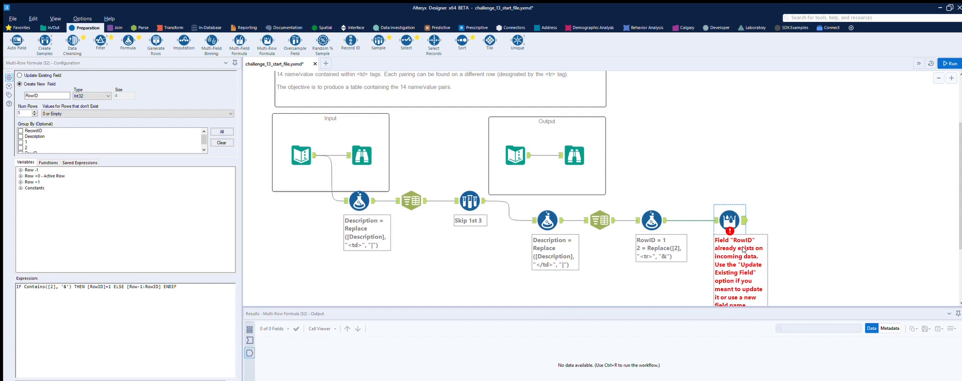
{"action": "scroll", "coordinate": [750, 241], "scroll_direction": "down", "scroll_amount": 1}
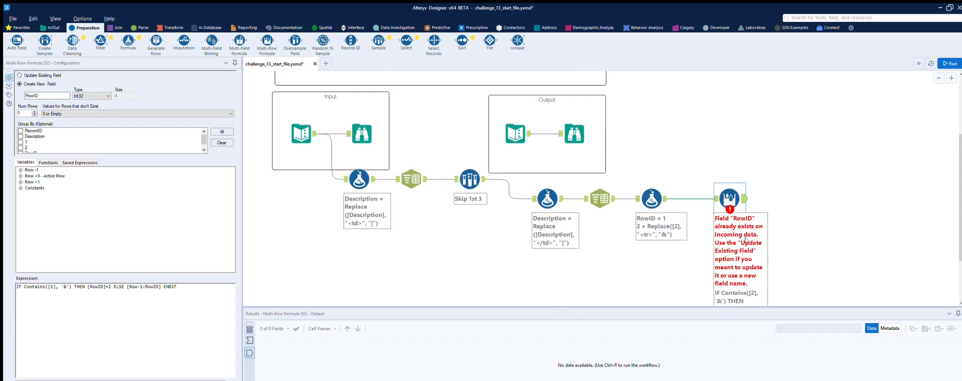
{"action": "scroll", "coordinate": [745, 239], "scroll_direction": "up", "scroll_amount": 3}
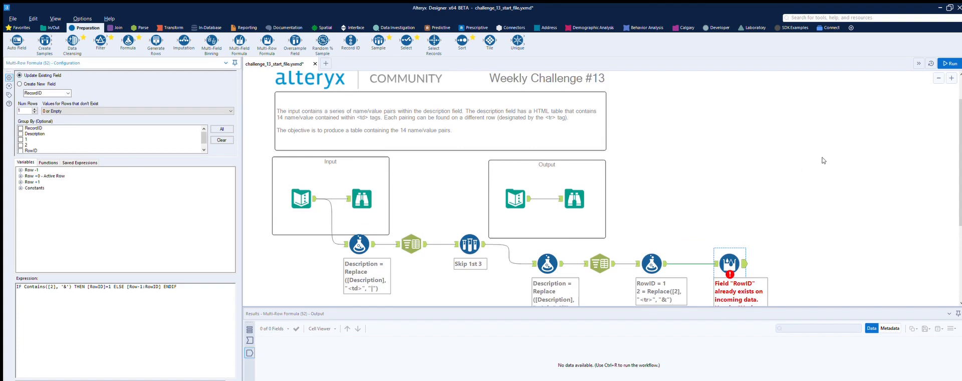
{"action": "key", "text": "ctrl+r"}
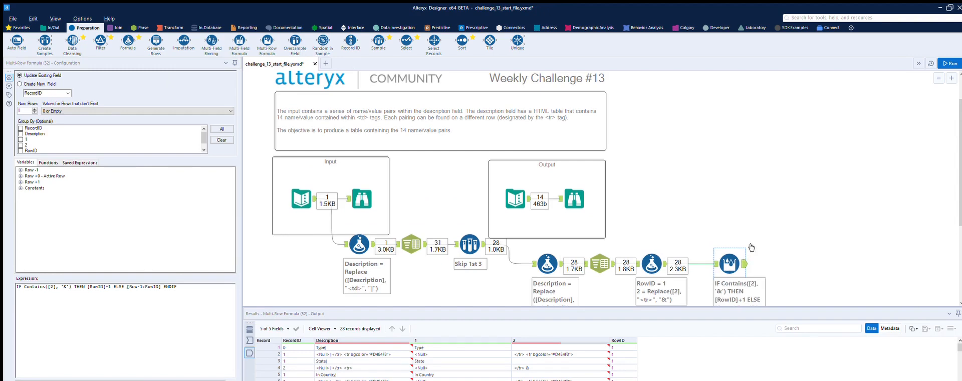
Step: Switch the Multi-Row Formula tool to update the RowID field, run the workflow and check its output records
{"action": "scroll", "coordinate": [745, 243], "scroll_direction": "down", "scroll_amount": 1}
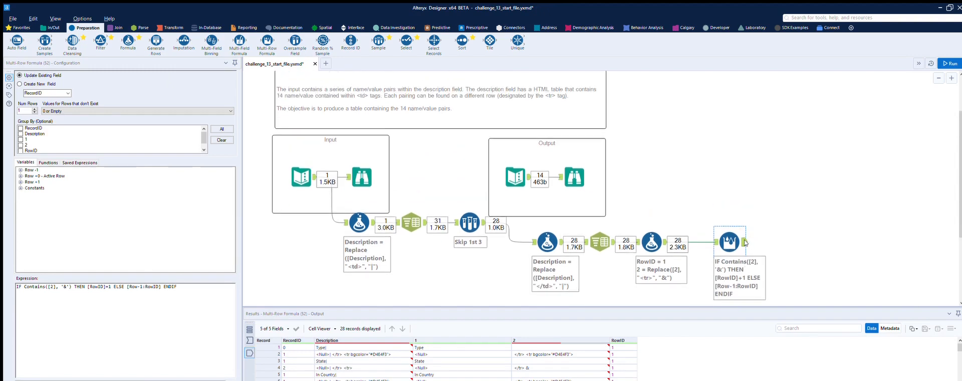
{"action": "scroll", "coordinate": [570, 366], "scroll_direction": "down", "scroll_amount": 5}
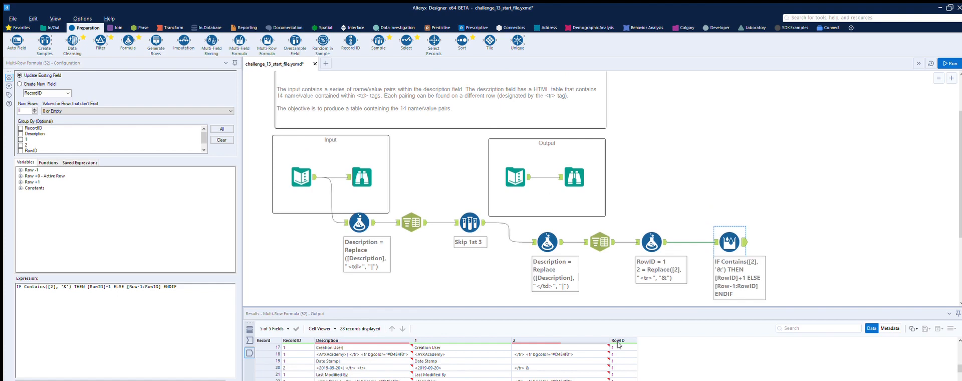
{"action": "scroll", "coordinate": [621, 350], "scroll_direction": "up", "scroll_amount": 5}
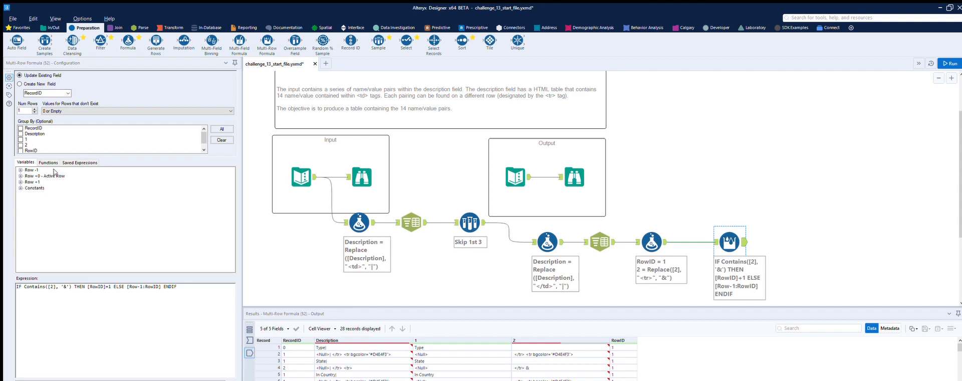
{"action": "left_click", "coordinate": [66, 81]}
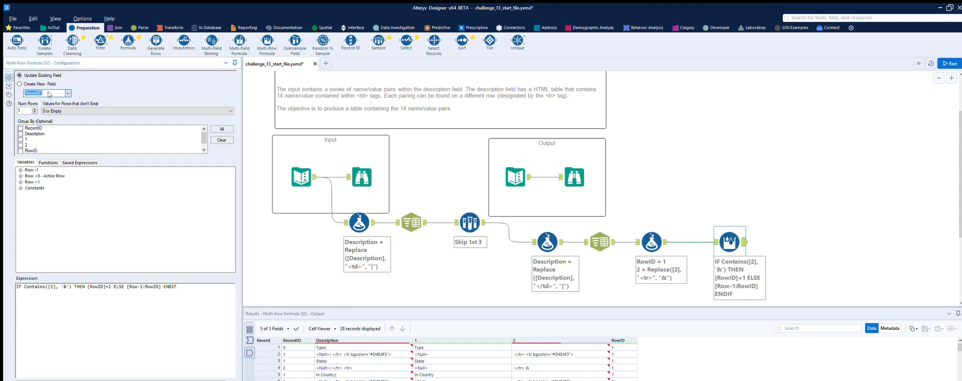
{"action": "left_click", "coordinate": [31, 104]}
{"action": "left_click", "coordinate": [950, 64]}
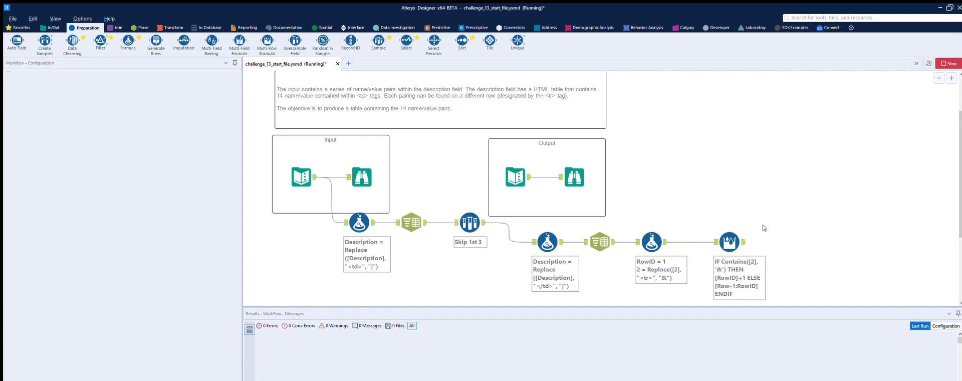
{"action": "left_click", "coordinate": [744, 232]}
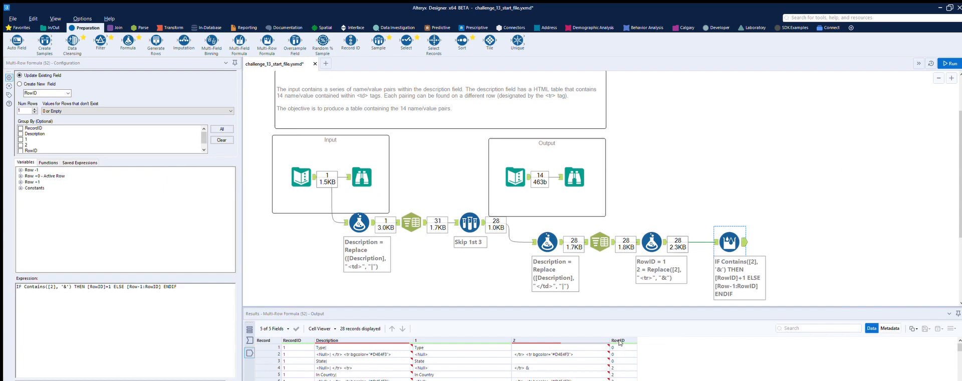
{"action": "scroll", "coordinate": [620, 341], "scroll_direction": "down", "scroll_amount": 7}
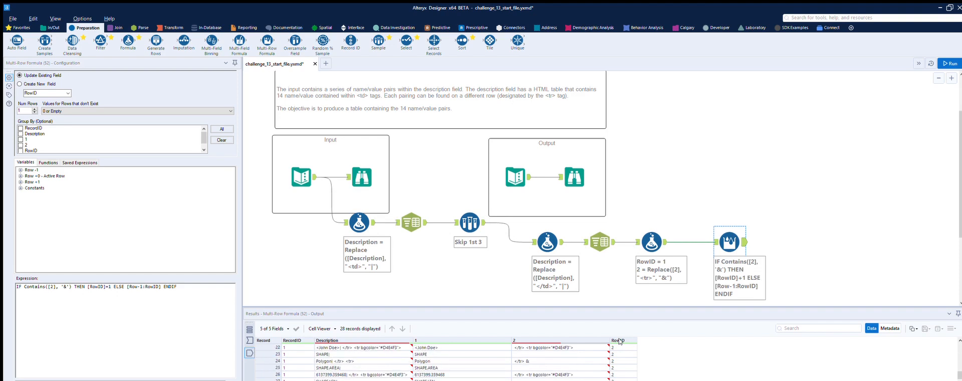
{"action": "scroll", "coordinate": [620, 342], "scroll_direction": "down", "scroll_amount": 1}
{"action": "scroll", "coordinate": [620, 341], "scroll_direction": "up", "scroll_amount": 7}
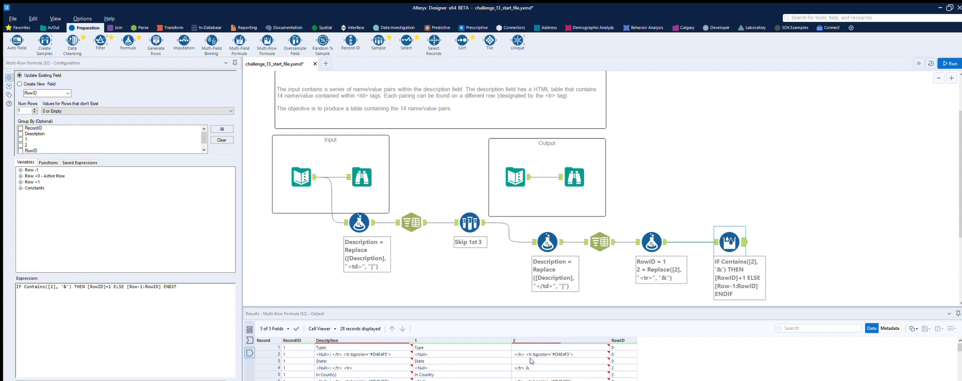
{"action": "scroll", "coordinate": [546, 355], "scroll_direction": "down", "scroll_amount": 1}
{"action": "scroll", "coordinate": [546, 354], "scroll_direction": "up", "scroll_amount": 1}
Step: Change the text replaced in column 2 by the RowID Formula tool to "</tr>", then run the workflow and check the Multi-Row Formula output
{"action": "left_click", "coordinate": [656, 233]}
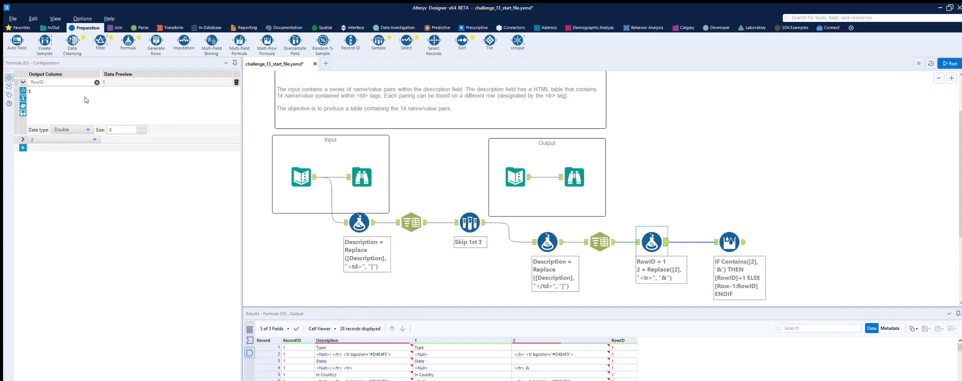
{"action": "left_click", "coordinate": [22, 148]}
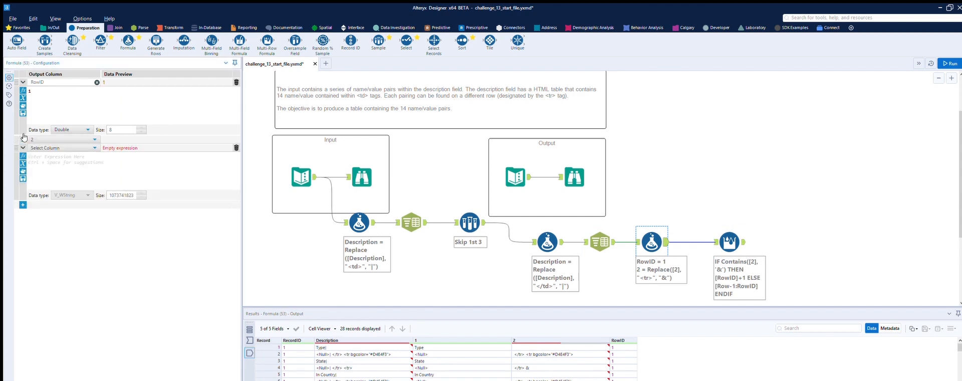
{"action": "left_click", "coordinate": [23, 139]}
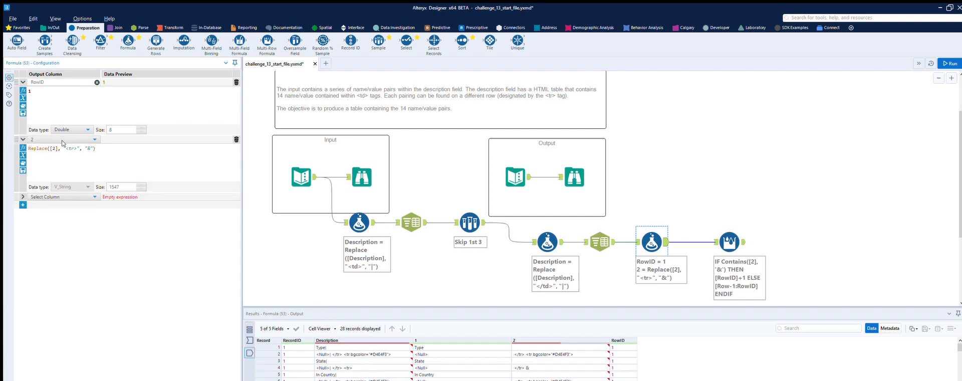
{"action": "type", "text": "/"}
{"action": "left_click", "coordinate": [951, 64]}
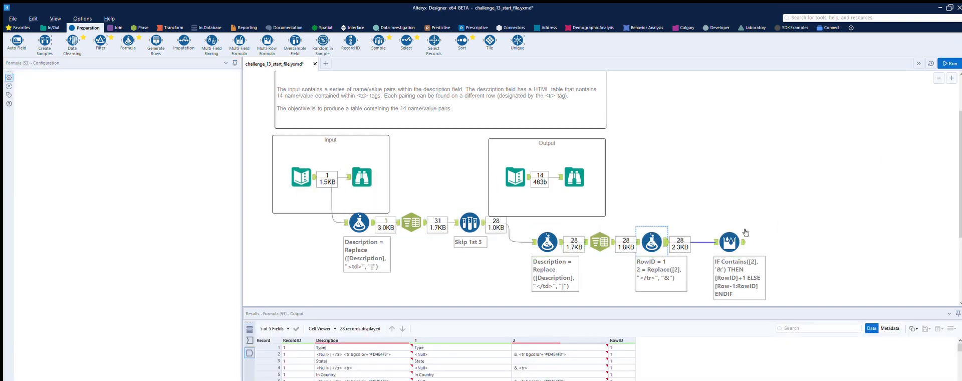
{"action": "left_click", "coordinate": [742, 232]}
{"action": "scroll", "coordinate": [630, 346], "scroll_direction": "down", "scroll_amount": 7}
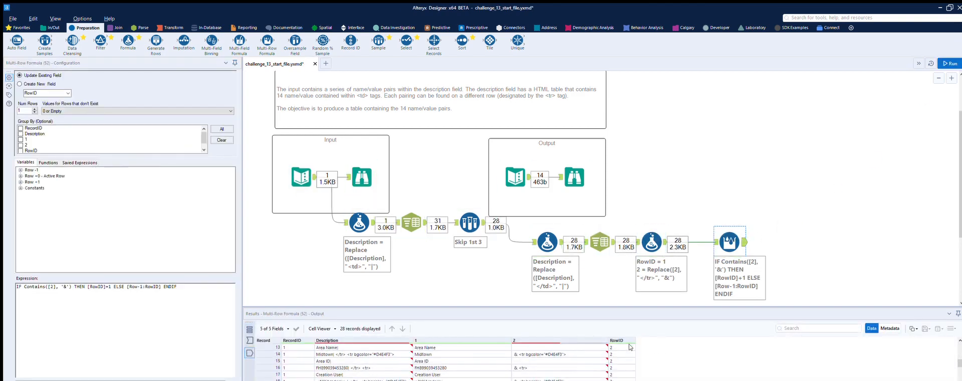
{"action": "scroll", "coordinate": [630, 346], "scroll_direction": "up", "scroll_amount": 7}
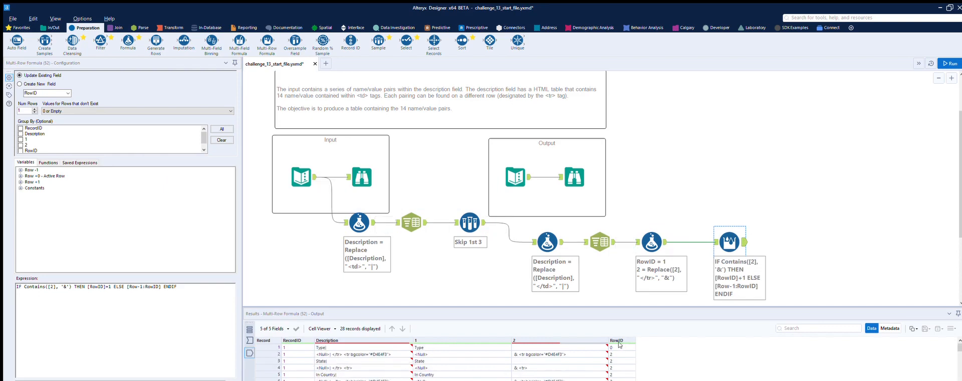
Step: Delete the RowID Formula tool and the Multi-Row Formula tool, leaving the second Text To Columns tool last in the workflow
{"action": "left_click_drag", "start_coordinate": [638, 198], "coordinate": [772, 277]}
{"action": "key", "text": "Delete"}
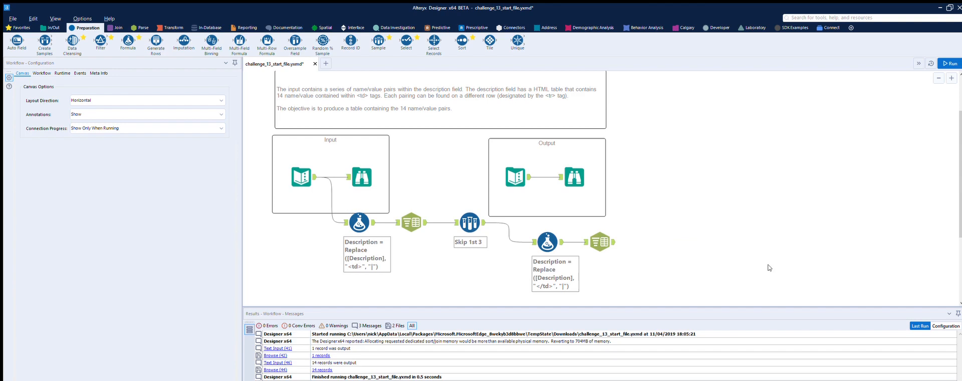
{"action": "left_click", "coordinate": [613, 231]}
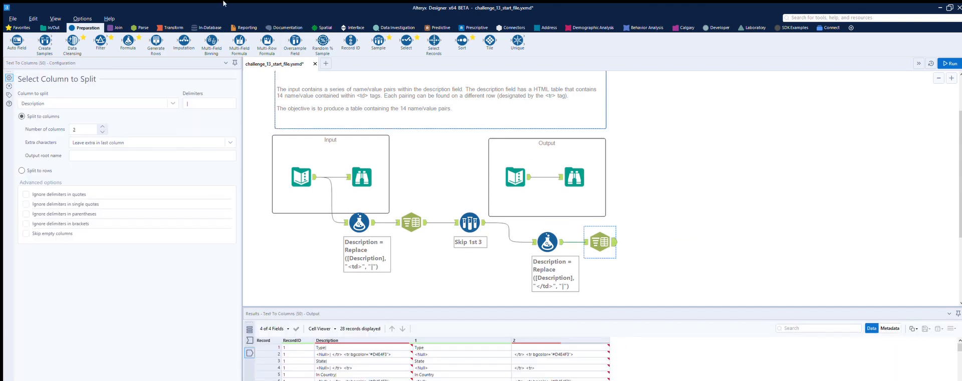
Step: Add a Formula tool after the second Text To Columns tool with a new Int32 output column named Row count
{"action": "left_click_drag", "start_coordinate": [136, 36], "coordinate": [651, 242]}
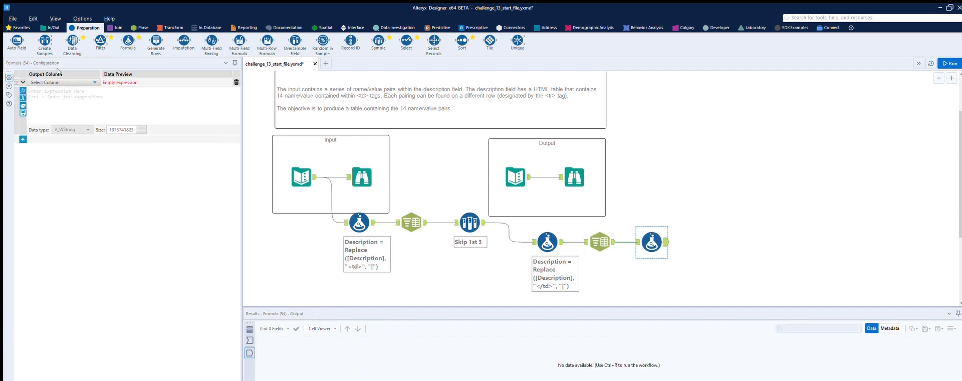
{"action": "left_click", "coordinate": [57, 82]}
{"action": "left_click", "coordinate": [53, 88]}
{"action": "type", "text": "Row count"}
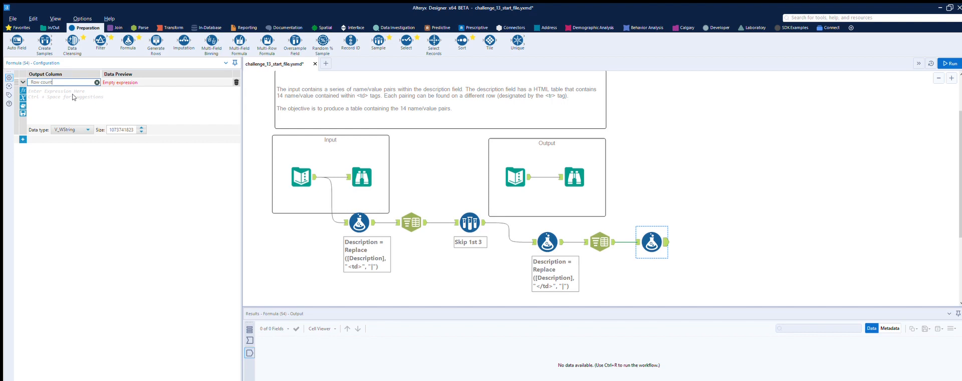
{"action": "left_click", "coordinate": [88, 129]}
{"action": "scroll", "coordinate": [80, 150], "scroll_direction": "up", "scroll_amount": 3}
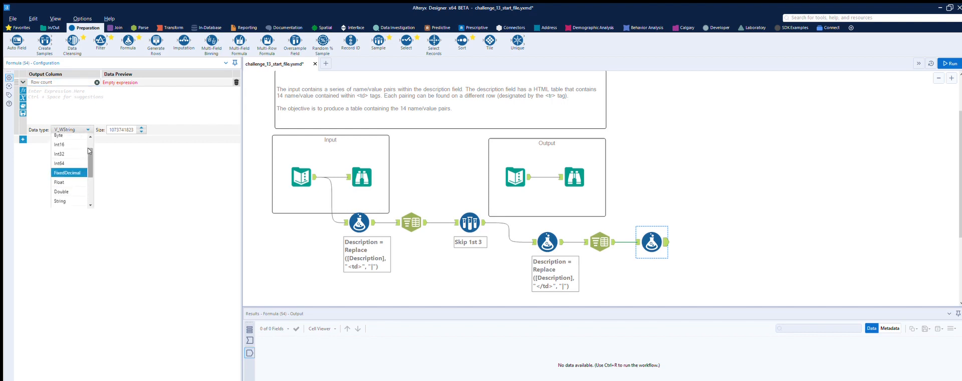
{"action": "left_click", "coordinate": [68, 153]}
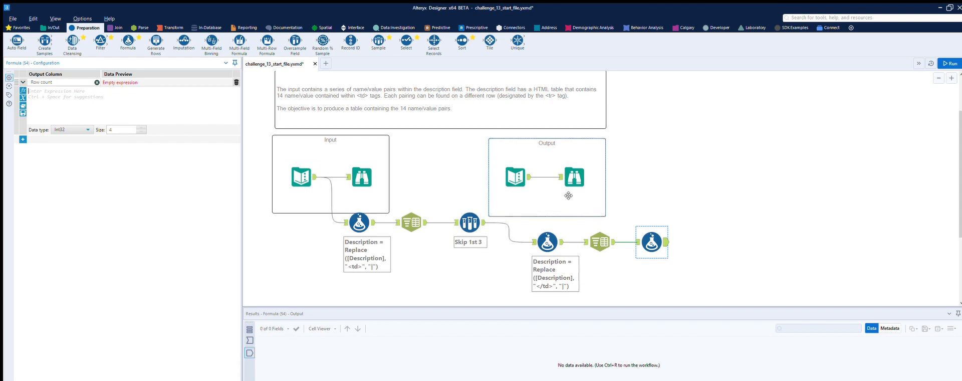
Step: Insert a Record ID tool before the Row count Formula tool, name its column "RecordID count" and try running the workflow
{"action": "left_click", "coordinate": [615, 231]}
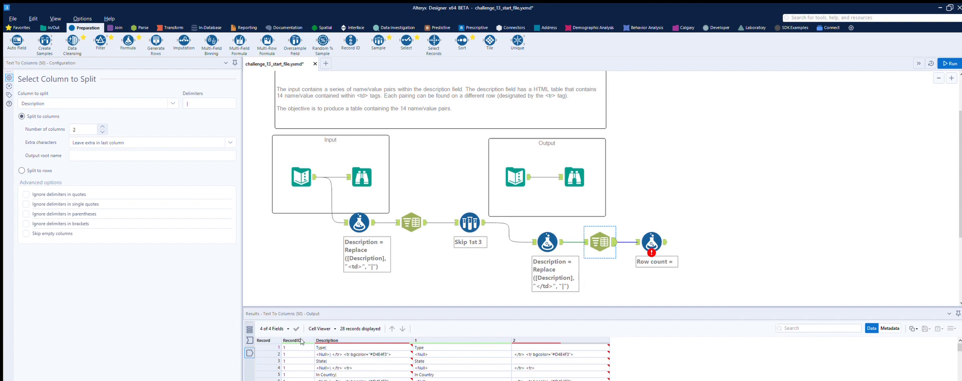
{"action": "left_click", "coordinate": [657, 233]}
{"action": "left_click_drag", "start_coordinate": [350, 40], "coordinate": [651, 241]}
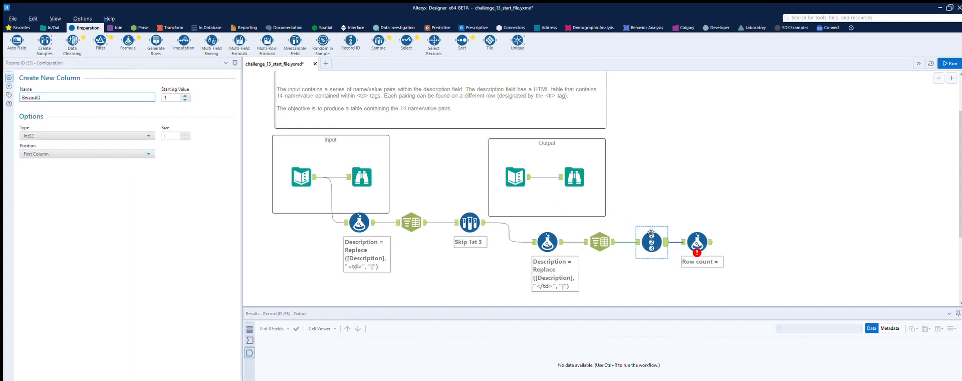
{"action": "left_click", "coordinate": [70, 89]}
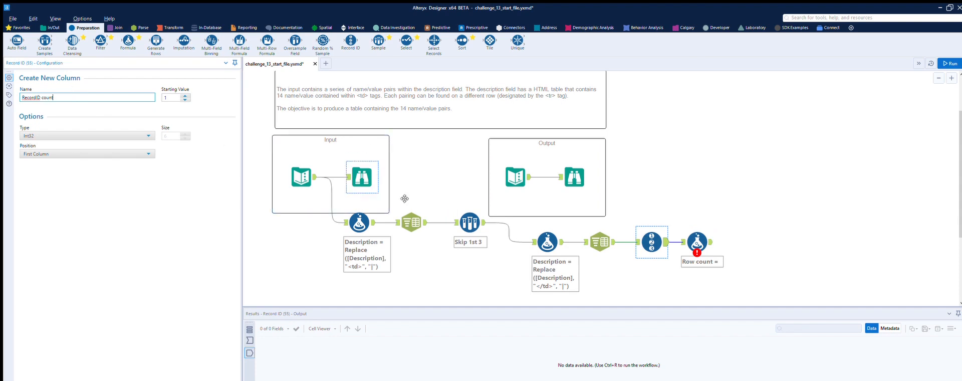
{"action": "left_click", "coordinate": [824, 228]}
{"action": "key", "text": "ctrl+r"}
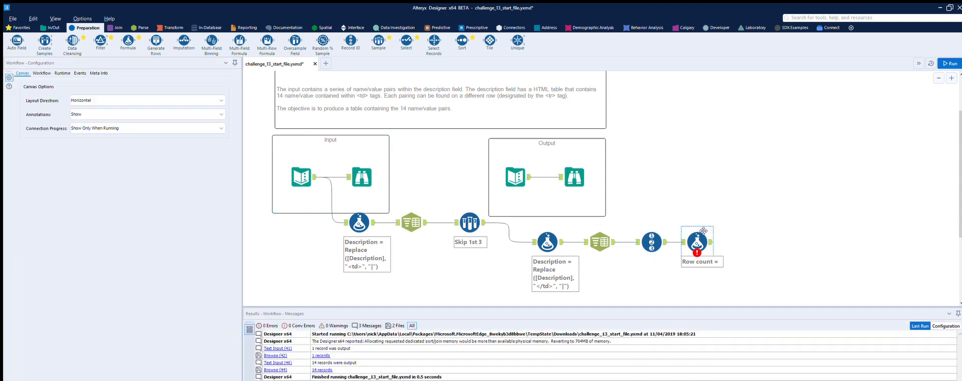
Step: Set the Row count expression to [RecordID]/2 with the Int32 data type and run the workflow
{"action": "left_click", "coordinate": [703, 230]}
{"action": "left_click", "coordinate": [652, 234]}
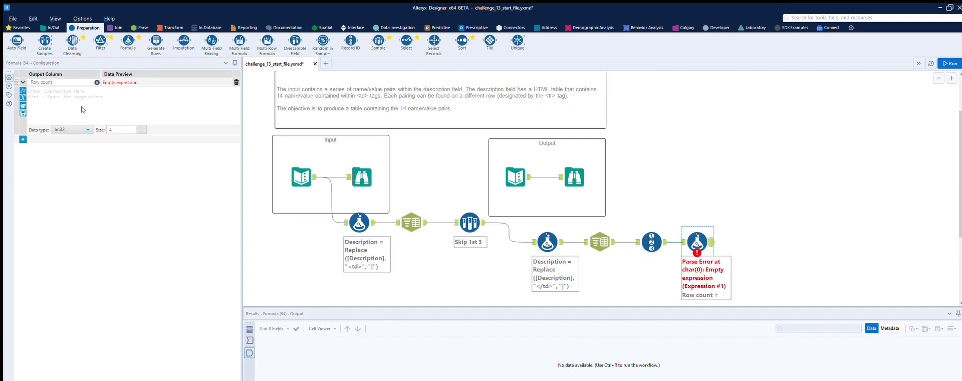
{"action": "left_click", "coordinate": [37, 88]}
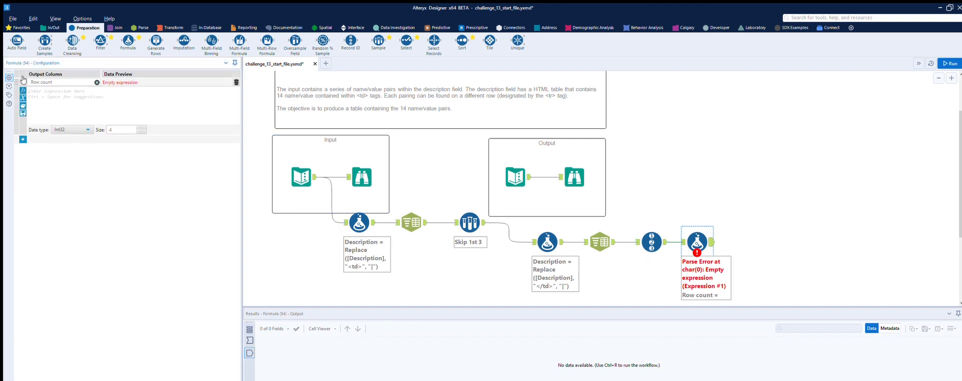
{"action": "type", "text": "["}
{"action": "key", "text": "Down"}
{"action": "key", "text": "Return"}
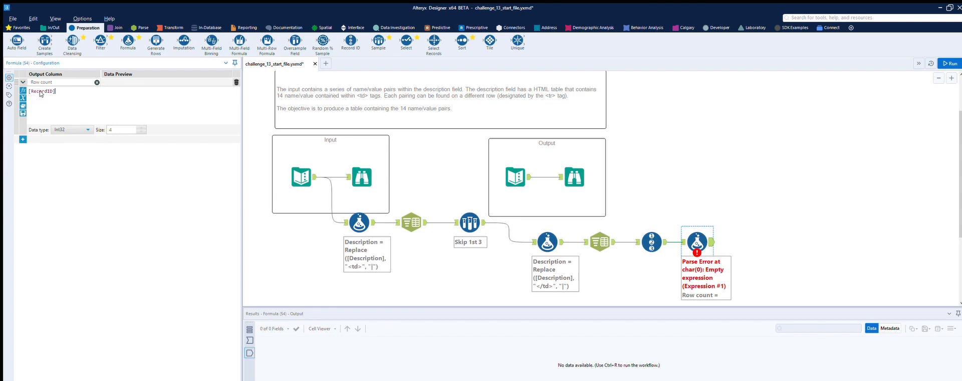
{"action": "type", "text": "/2"}
{"action": "left_click", "coordinate": [88, 130]}
{"action": "mouse_move", "coordinate": [88, 137]}
{"action": "left_mouse_down"}
{"action": "mouse_move", "coordinate": [88, 154]}
{"action": "mouse_move", "coordinate": [87, 134]}
{"action": "left_mouse_up"}
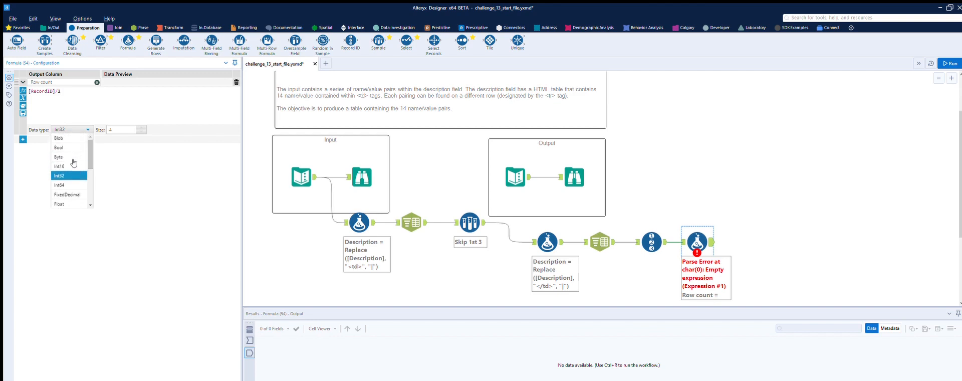
{"action": "left_click", "coordinate": [72, 174]}
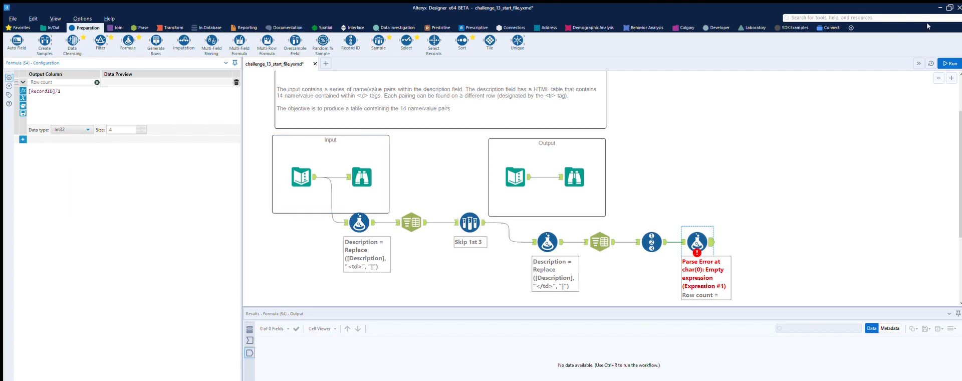
{"action": "left_click", "coordinate": [950, 63]}
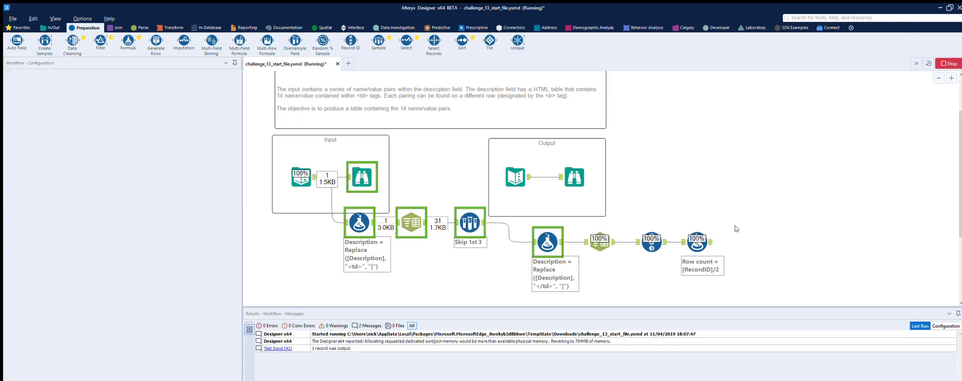
Step: Change the Row count expression to [RecordID count]/2, run the workflow and view the Formula tool's output
{"action": "scroll", "coordinate": [675, 347], "scroll_direction": "down", "scroll_amount": 3}
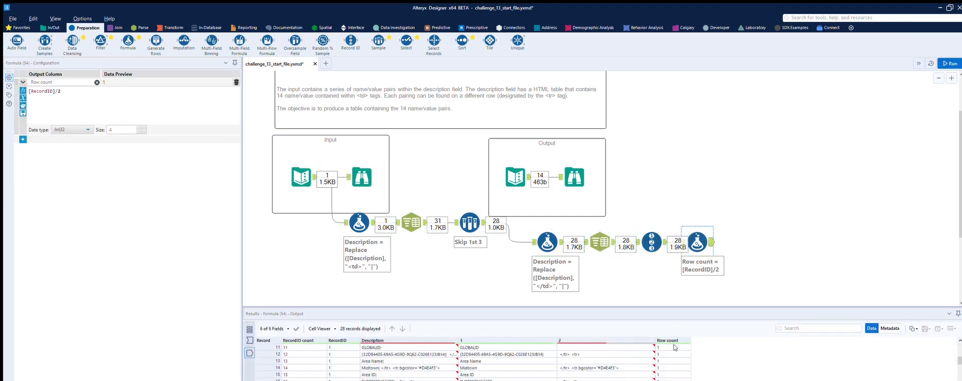
{"action": "scroll", "coordinate": [345, 356], "scroll_direction": "down", "scroll_amount": 4}
{"action": "scroll", "coordinate": [345, 354], "scroll_direction": "up", "scroll_amount": 7}
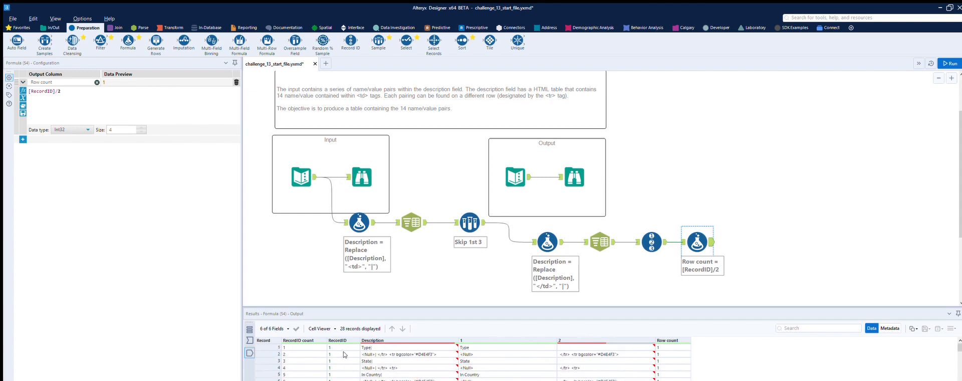
{"action": "scroll", "coordinate": [345, 354], "scroll_direction": "down", "scroll_amount": 2}
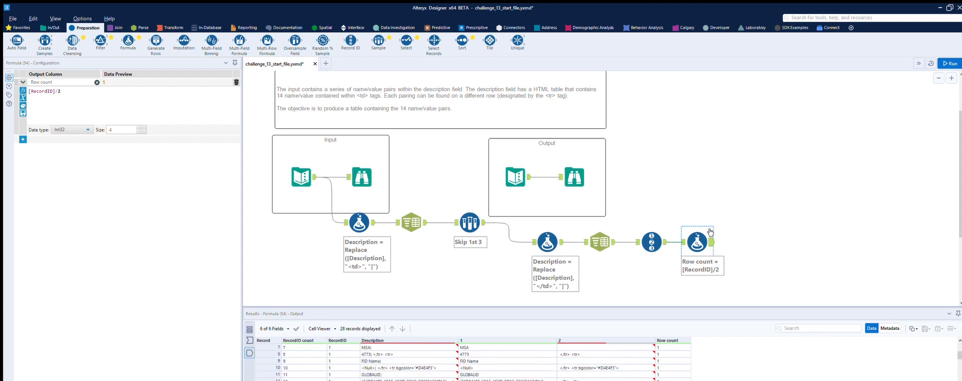
{"action": "left_click", "coordinate": [55, 91]}
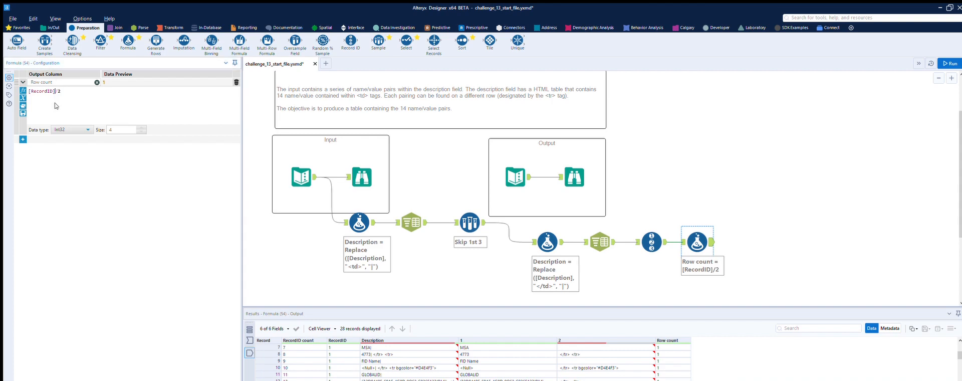
{"action": "key", "text": "BackSpace"}
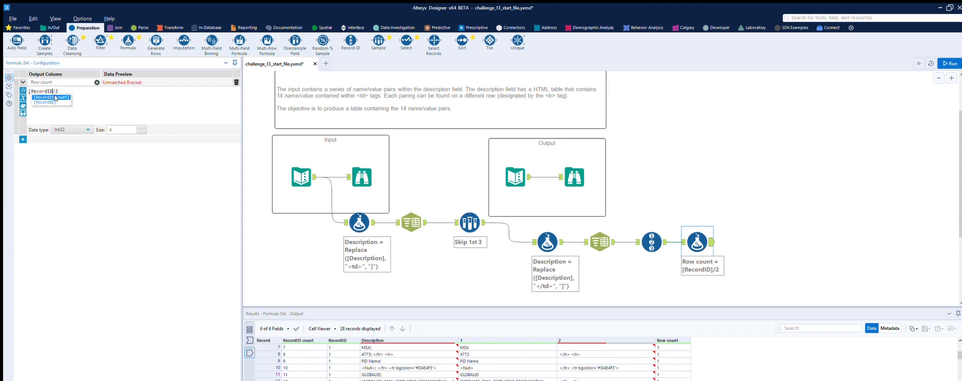
{"action": "double_click", "coordinate": [56, 97]}
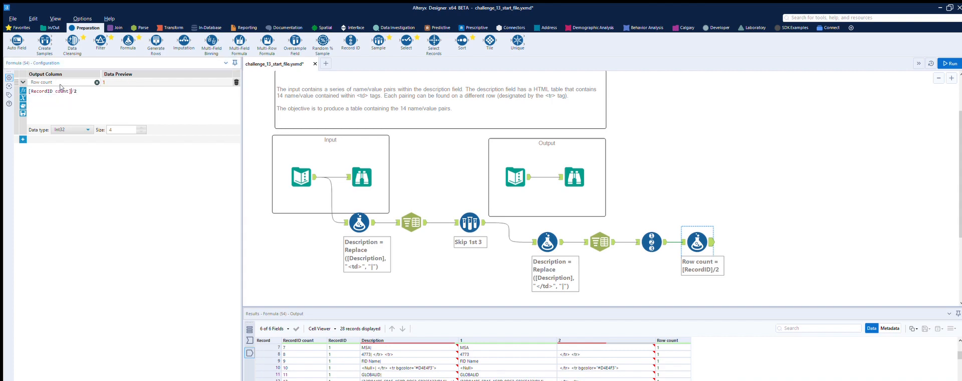
{"action": "left_click", "coordinate": [747, 212]}
{"action": "key", "text": "ctrl+r"}
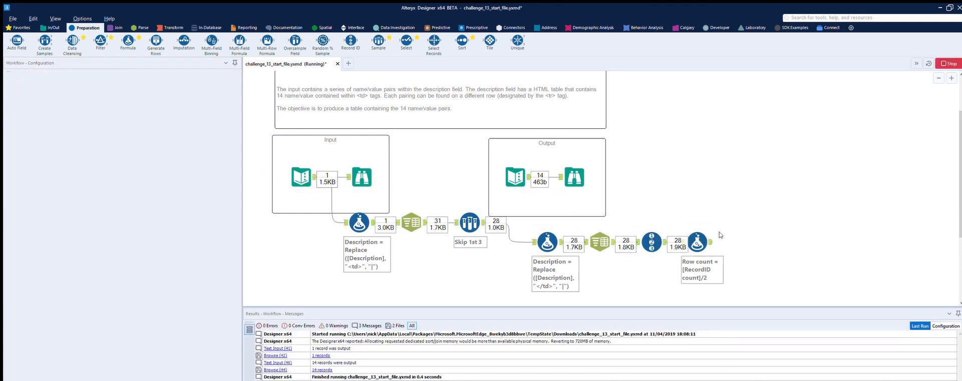
{"action": "left_click", "coordinate": [710, 232]}
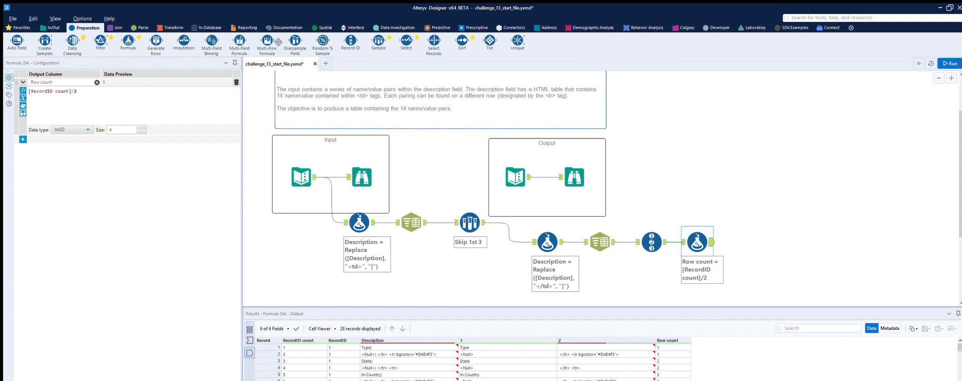
Step: Add a Cross Tab tool after the Row count Formula tool, grouping data by RecordID and Row count
{"action": "left_click", "coordinate": [172, 27]}
{"action": "left_click_drag", "start_coordinate": [73, 38], "coordinate": [759, 234]}
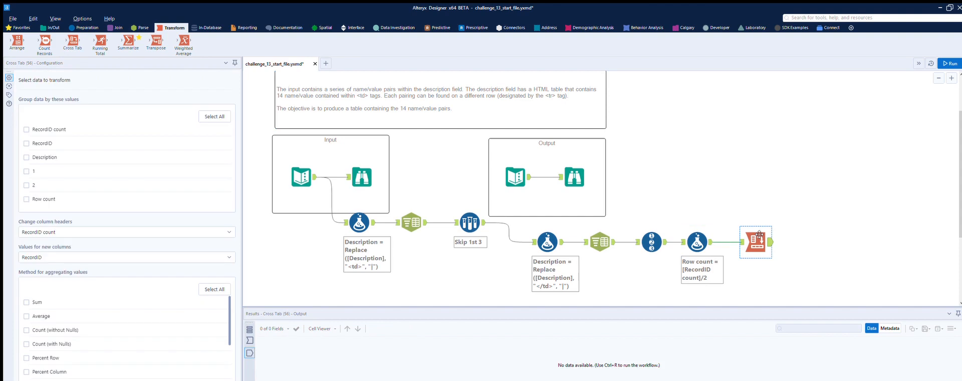
{"action": "left_click", "coordinate": [26, 144]}
{"action": "left_click", "coordinate": [26, 199]}
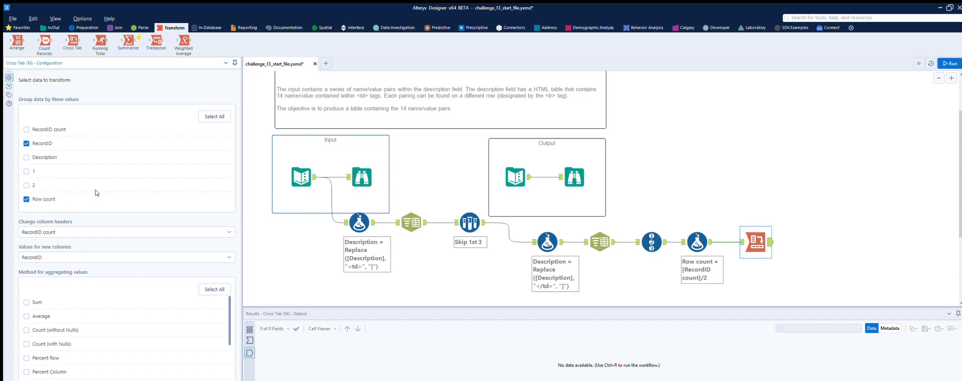
Step: Check the Row count Formula tool's output and set the Cross Tab's values for new columns to field 1
{"action": "left_click", "coordinate": [79, 232]}
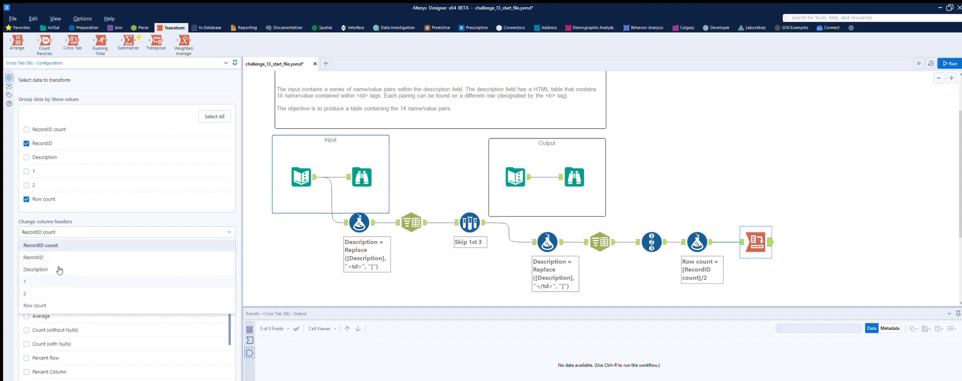
{"action": "left_click", "coordinate": [701, 238]}
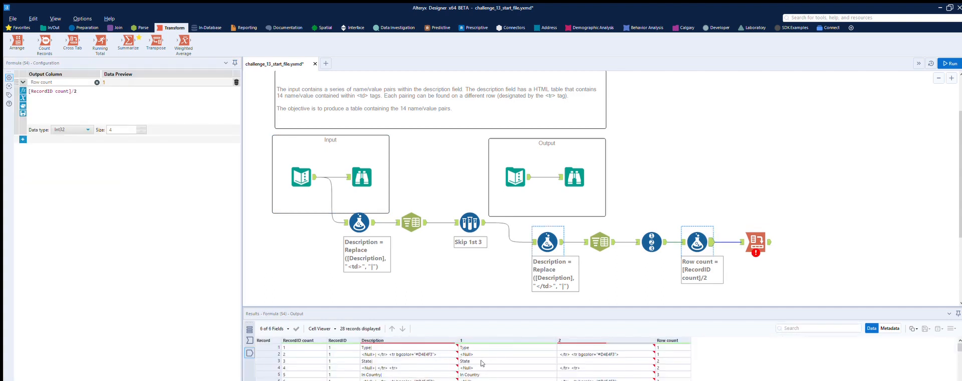
{"action": "left_click", "coordinate": [757, 242]}
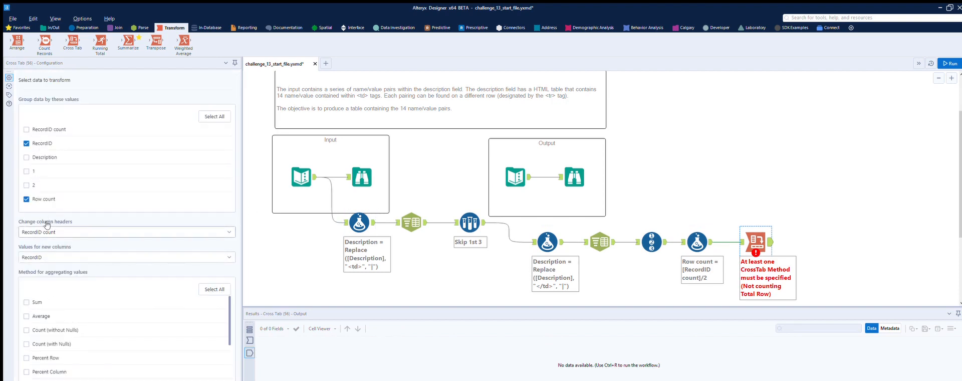
{"action": "left_click", "coordinate": [43, 256]}
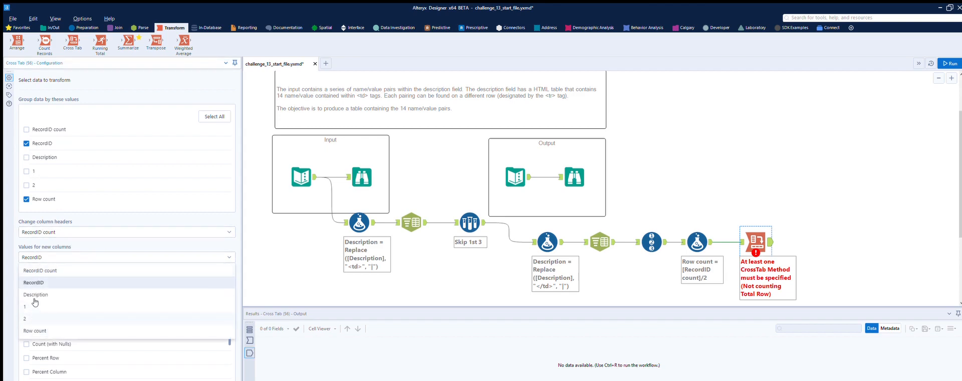
{"action": "left_click", "coordinate": [35, 306]}
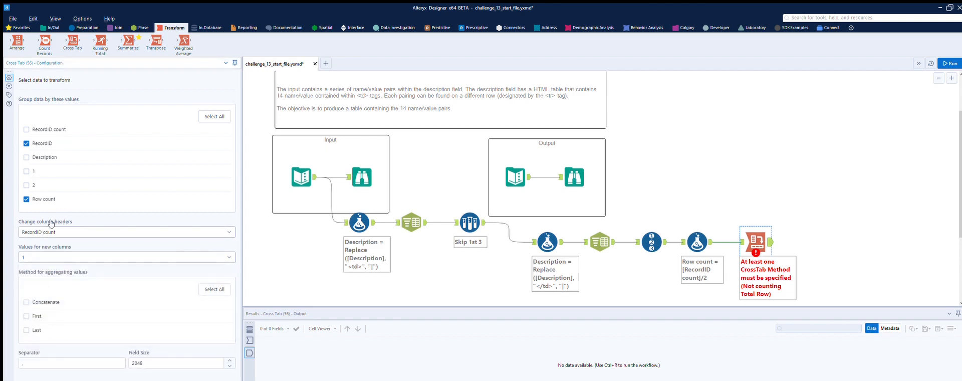
Step: Try the First aggregation method in the Cross Tab with RecordID count as the column headers, and run the workflow
{"action": "left_click", "coordinate": [73, 223]}
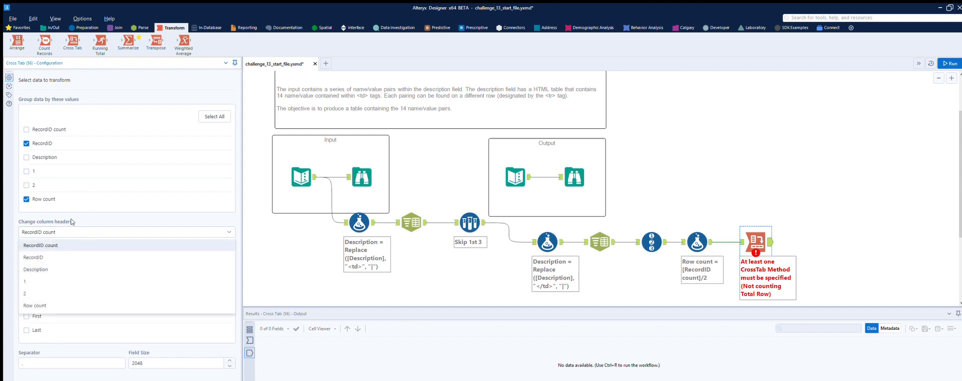
{"action": "left_click", "coordinate": [66, 220]}
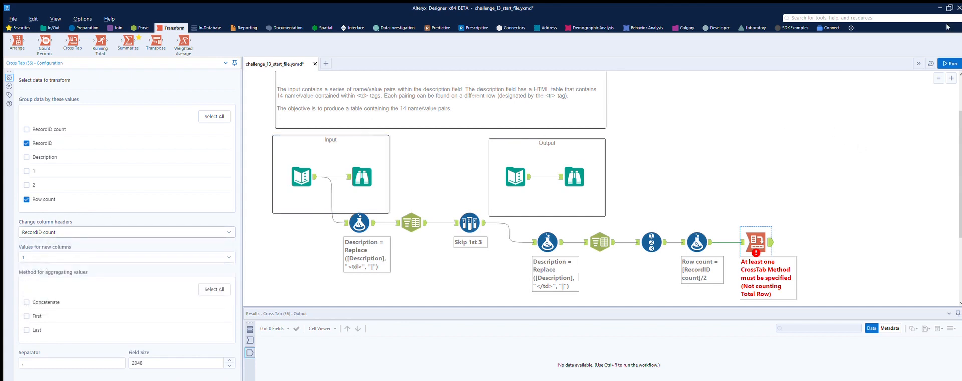
{"action": "left_click", "coordinate": [949, 64]}
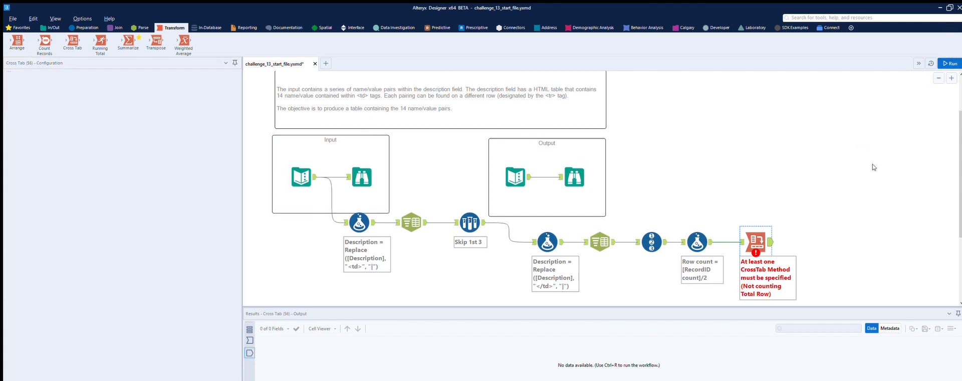
{"action": "left_click", "coordinate": [769, 232]}
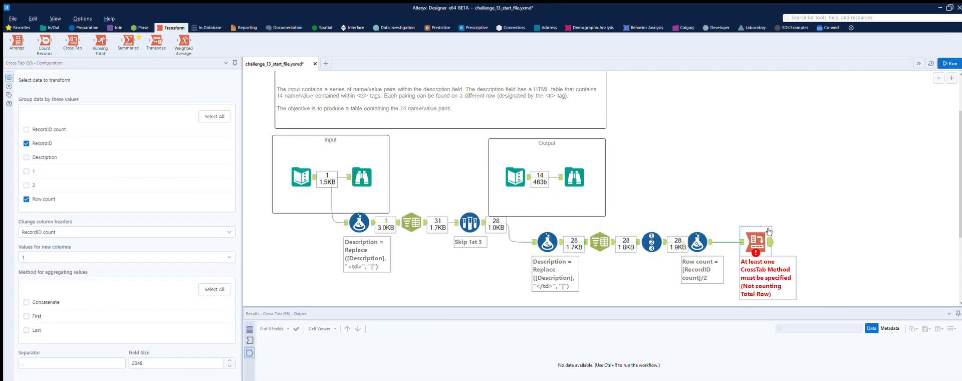
{"action": "left_click", "coordinate": [27, 316]}
{"action": "left_click", "coordinate": [949, 63]}
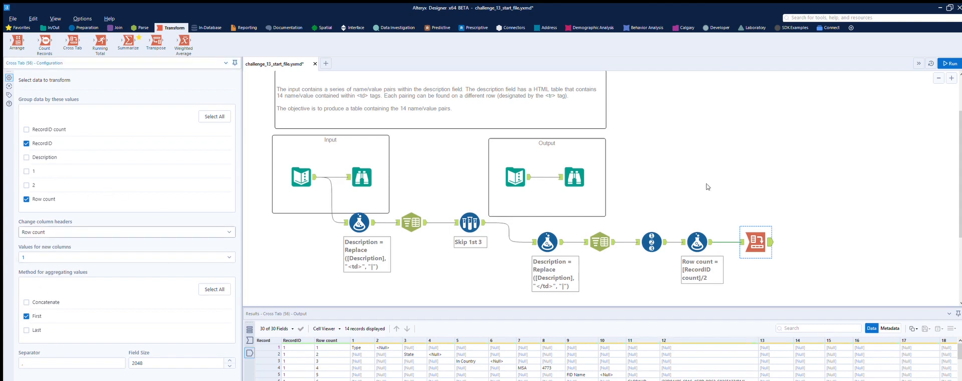
Step: Try Row count as the Cross Tab's column headers, switch them to RecordID, and rerun the workflow to review the output
{"action": "left_click", "coordinate": [854, 153]}
{"action": "key", "text": "ctrl+r"}
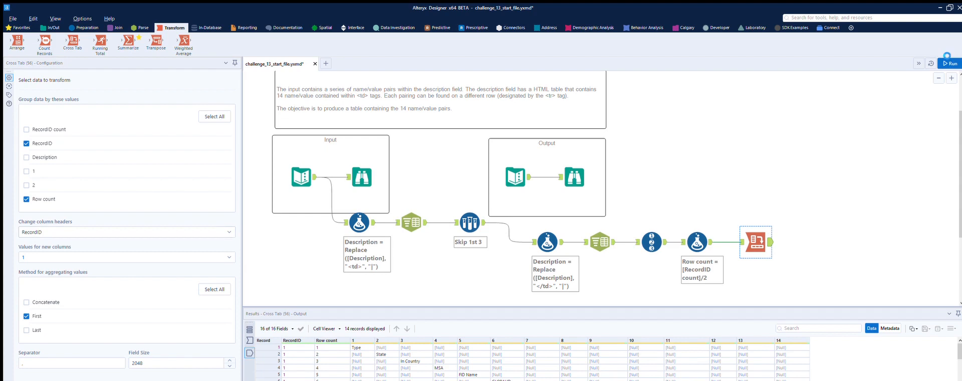
{"action": "left_click", "coordinate": [776, 201]}
{"action": "key", "text": "ctrl+r"}
{"action": "left_click", "coordinate": [770, 237]}
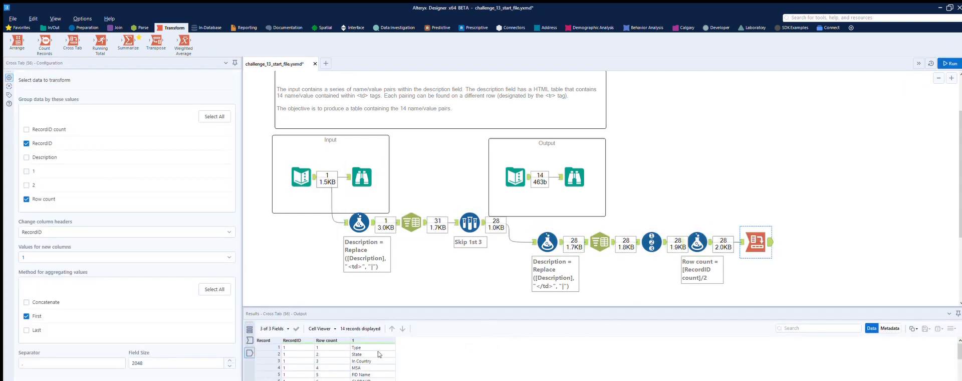
{"action": "scroll", "coordinate": [375, 347], "scroll_direction": "down", "scroll_amount": 3}
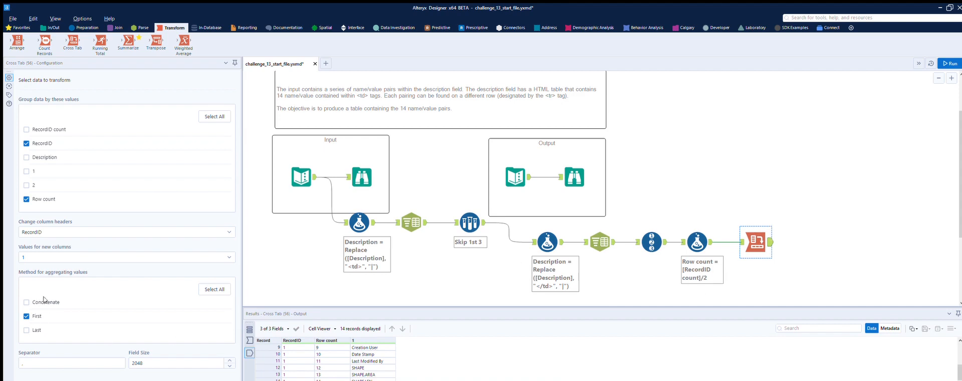
Step: Change the Cross Tab's aggregation method from First to Concatenate, run the workflow and review the output rows
{"action": "left_click", "coordinate": [781, 236]}
{"action": "key", "text": "ctrl+r"}
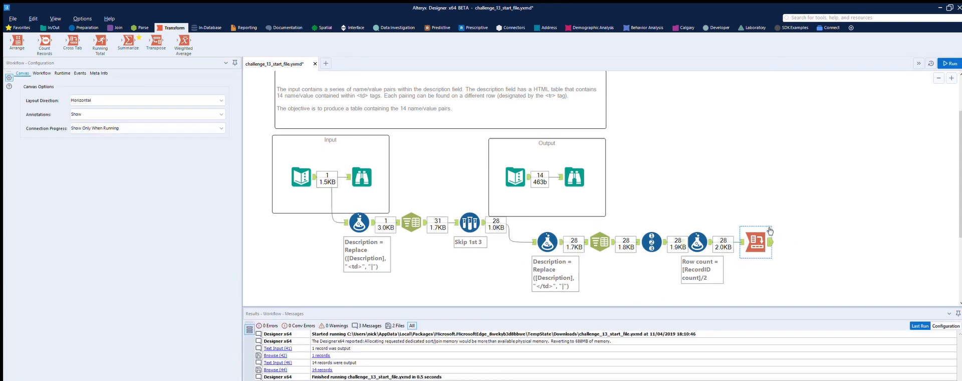
{"action": "left_click", "coordinate": [769, 234]}
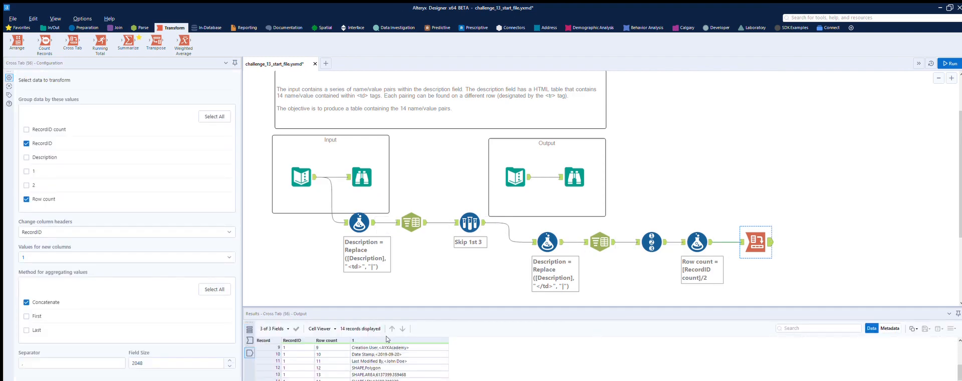
{"action": "scroll", "coordinate": [392, 345], "scroll_direction": "up", "scroll_amount": 3}
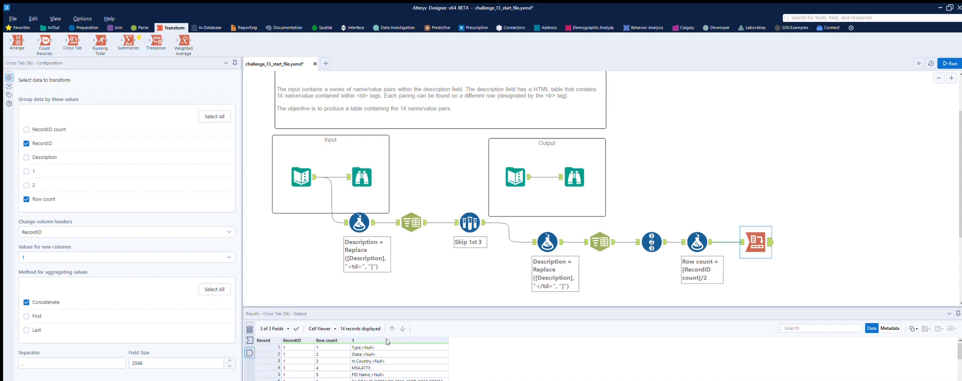
Step: Add a Text To Columns tool after the Cross Tab, splitting column 1 on commas into 2 columns, and run the workflow
{"action": "left_click", "coordinate": [141, 28]}
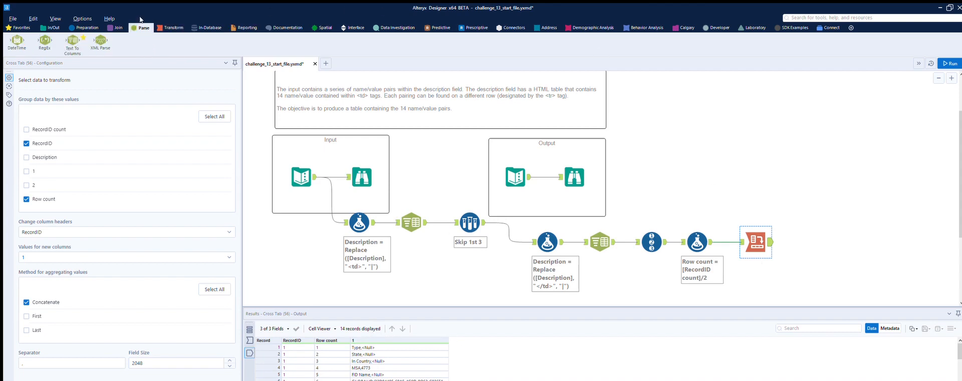
{"action": "left_click_drag", "start_coordinate": [72, 43], "coordinate": [815, 242]}
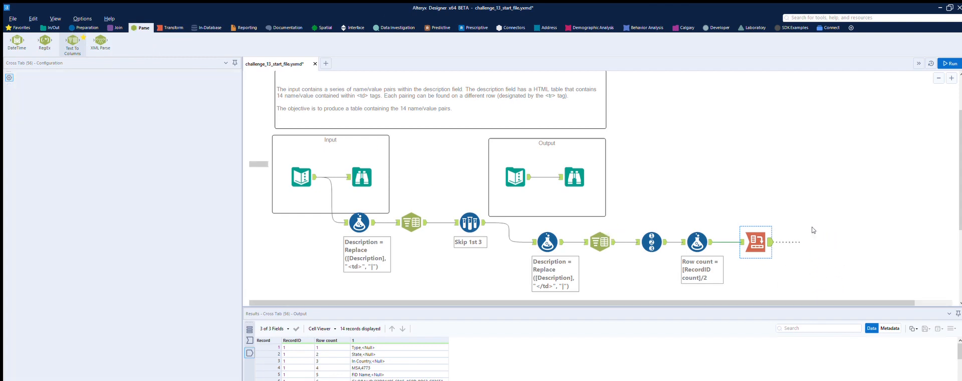
{"action": "left_click", "coordinate": [170, 102]}
{"action": "left_click", "coordinate": [101, 128]}
{"action": "left_click", "coordinate": [223, 103]}
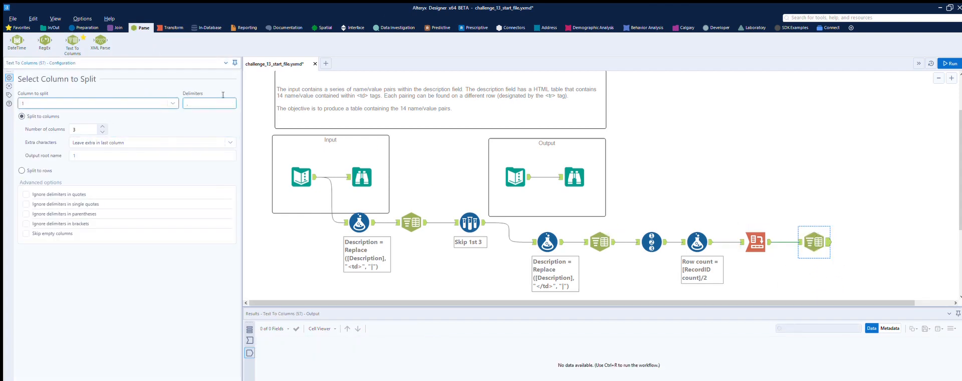
{"action": "left_click", "coordinate": [102, 132]}
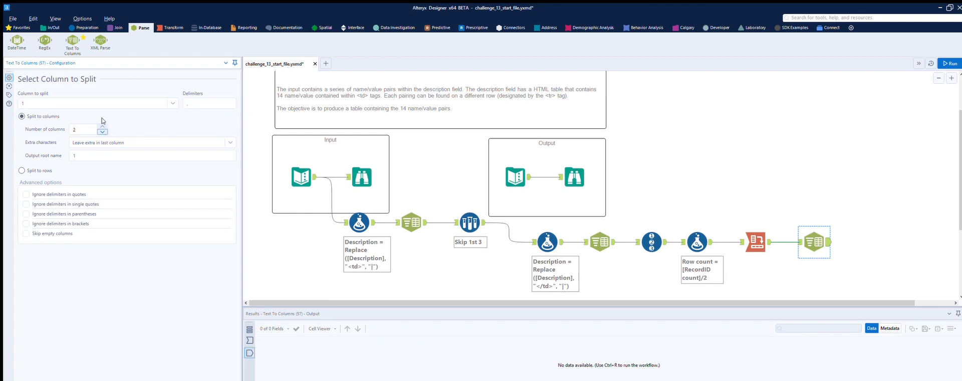
{"action": "left_click", "coordinate": [950, 63]}
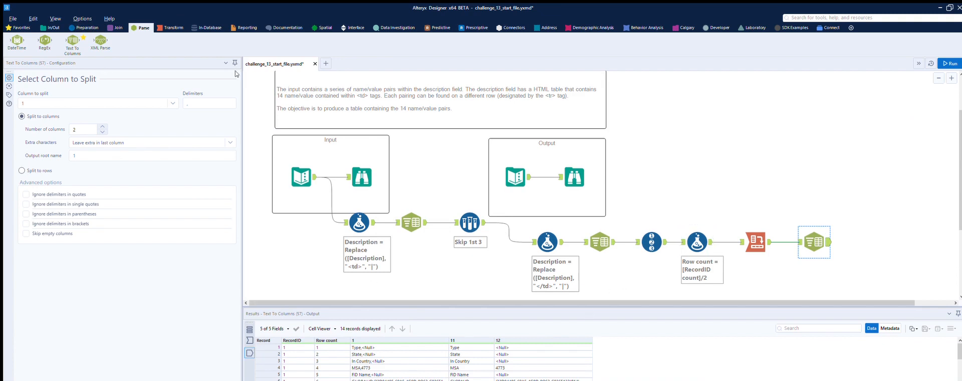
Step: Add a Formula tool after the last Text To Columns tool, with column 12 as its output column
{"action": "left_click", "coordinate": [84, 27]}
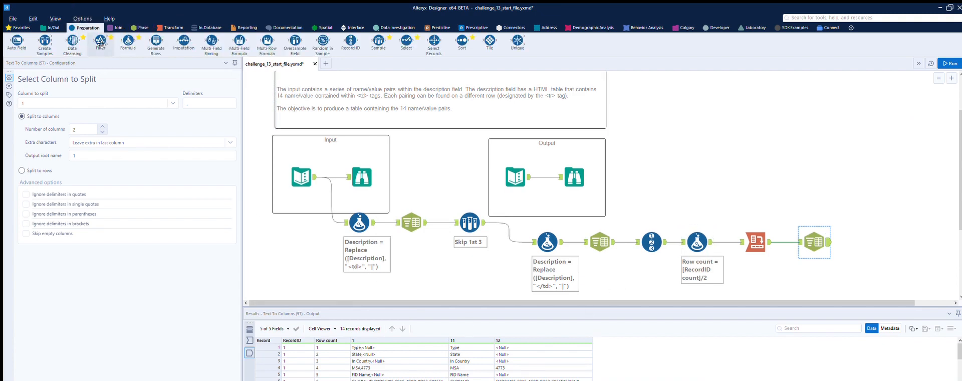
{"action": "left_click_drag", "start_coordinate": [127, 39], "coordinate": [872, 242]}
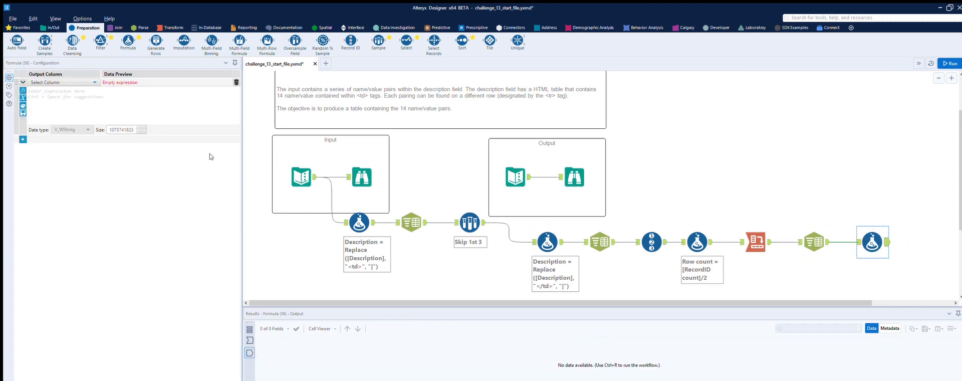
{"action": "left_click", "coordinate": [50, 83]}
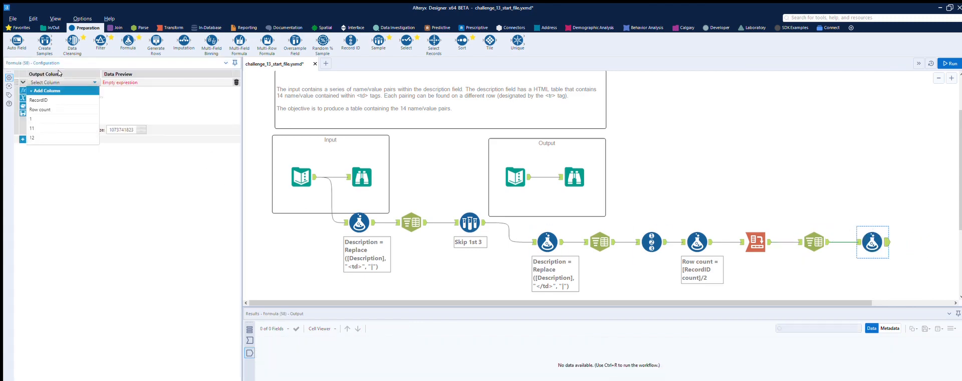
{"action": "left_click", "coordinate": [39, 137]}
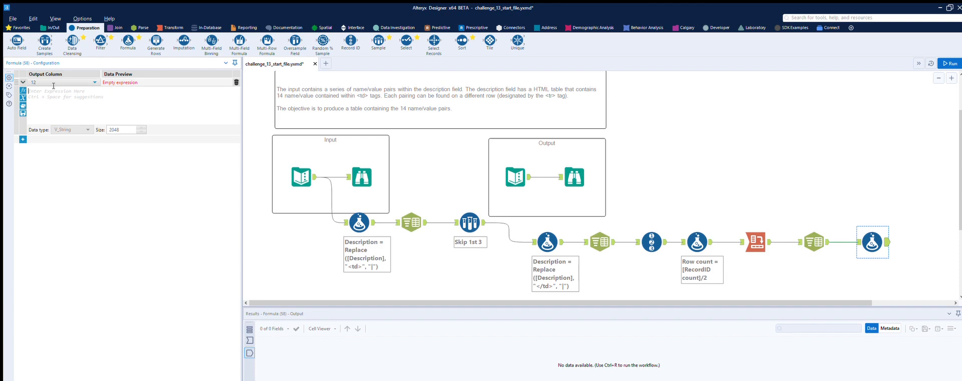
Step: Enter the expression IF IsNull([12]) THEN '' ELSE [12] ENDIF for column 12, run the workflow and review the output
{"action": "type", "text": "I"}
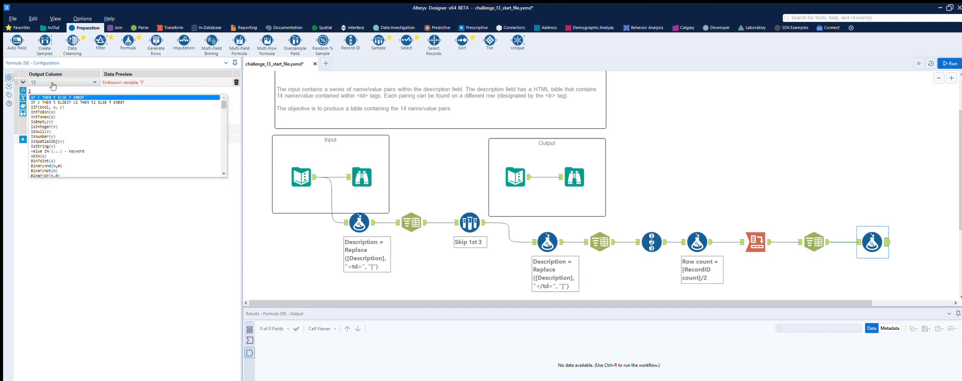
{"action": "key", "text": "Return"}
{"action": "type", "text": "IS THEN t ELSE f ENDIF"}
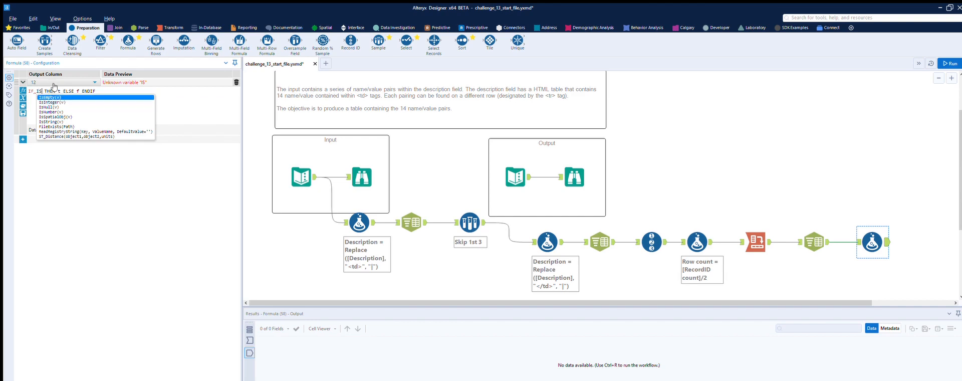
{"action": "key", "text": "Down"}
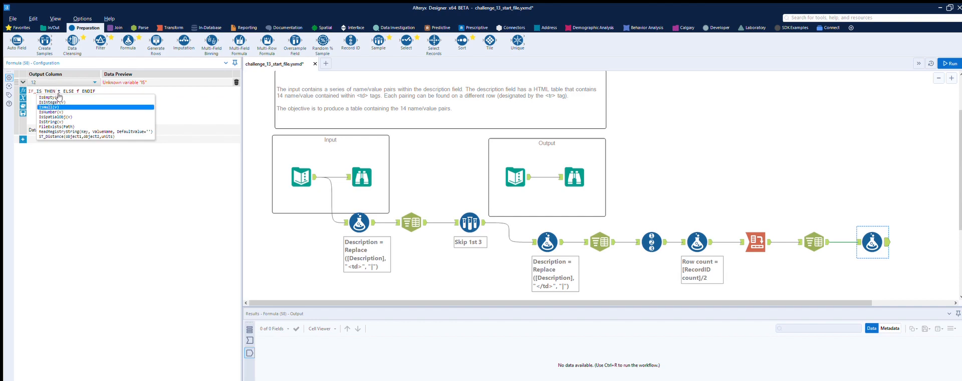
{"action": "key", "text": "Return"}
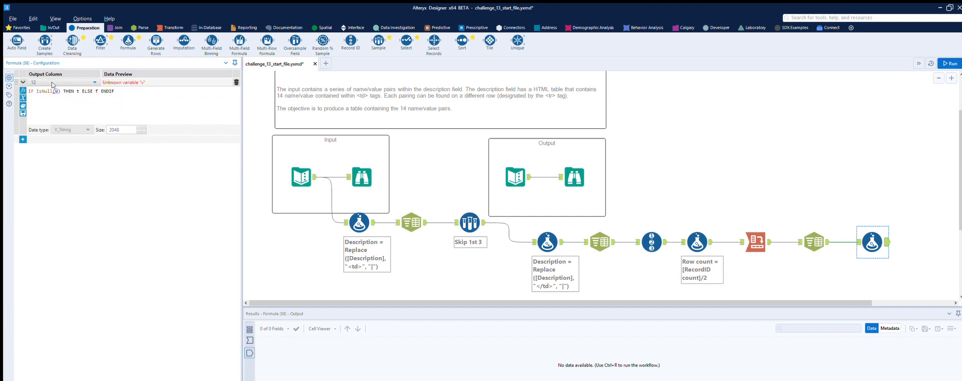
{"action": "type", "text": "["}
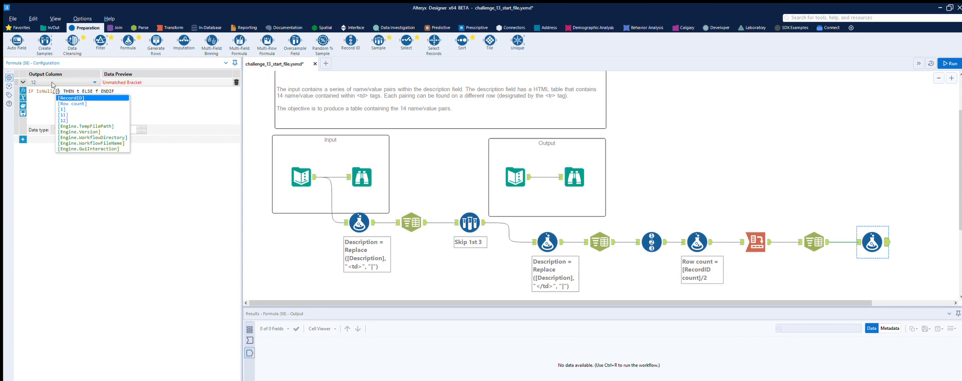
{"action": "key", "text": "Down"}
{"action": "key", "text": "Down"}
{"action": "key", "text": "Down"}
{"action": "key", "text": "Down"}
{"action": "key", "text": "Return"}
{"action": "key", "text": "BackSpace"}
{"action": "type", "text": "''"}
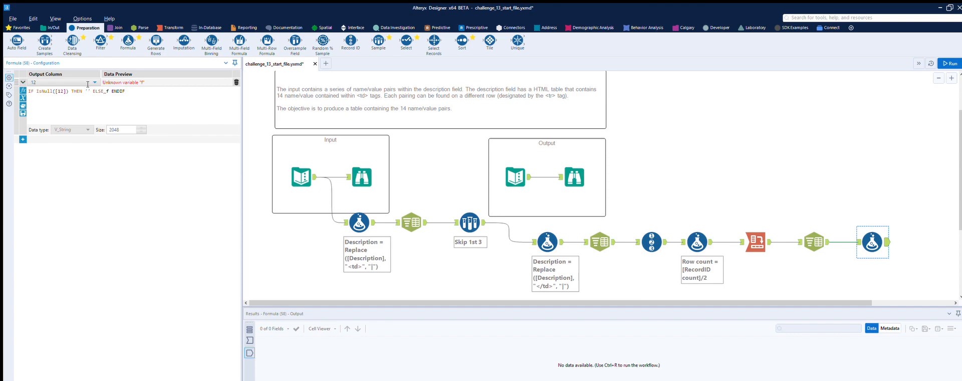
{"action": "key", "text": "BackSpace"}
{"action": "type", "text": "["}
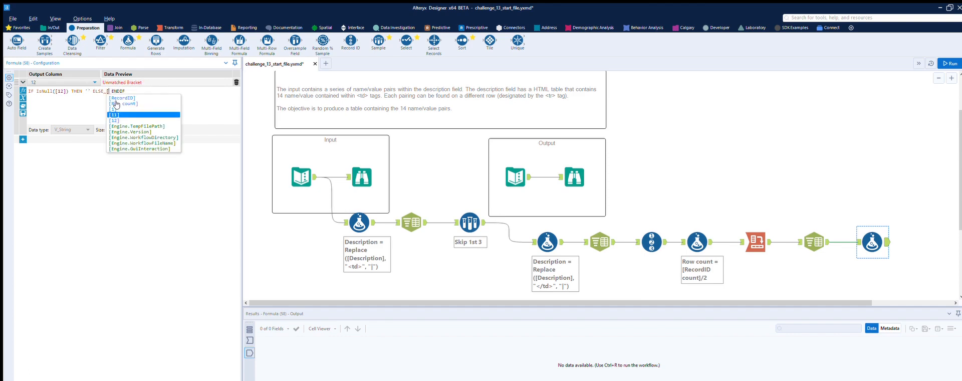
{"action": "key", "text": "Down"}
{"action": "key", "text": "Return"}
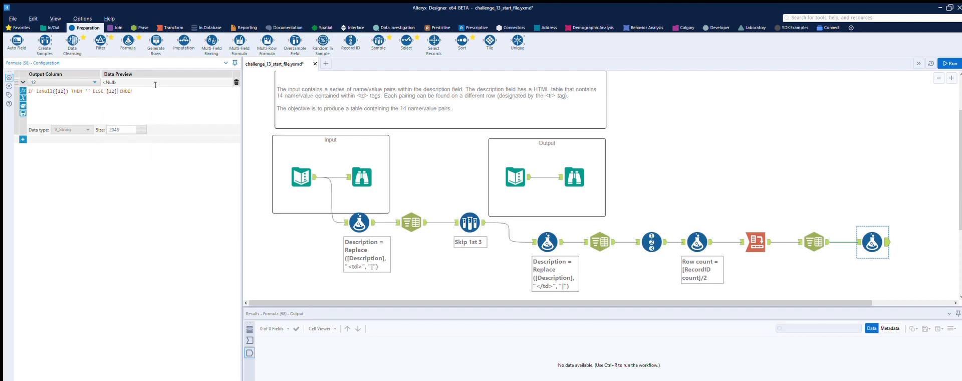
{"action": "key", "text": "ctrl+r"}
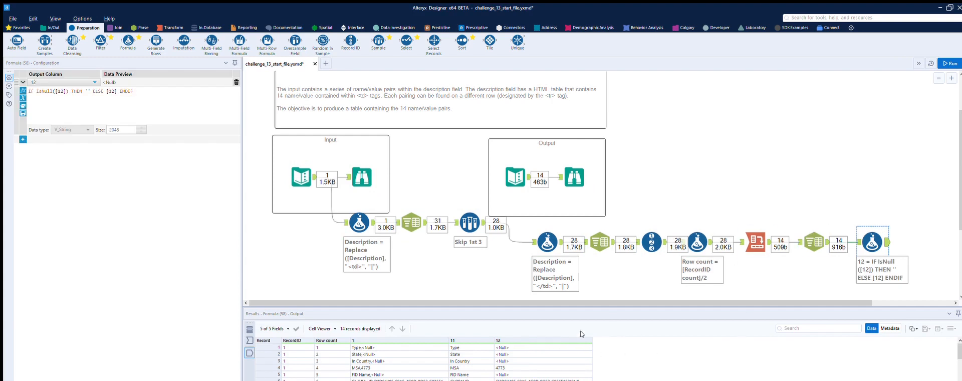
{"action": "left_click", "coordinate": [504, 340]}
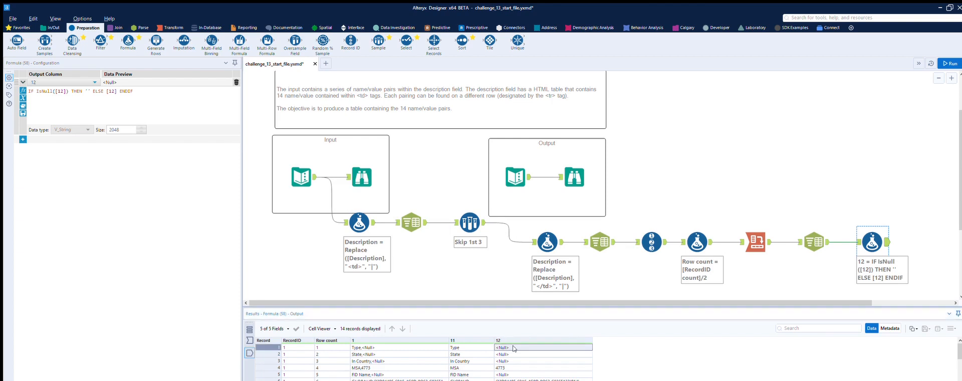
{"action": "scroll", "coordinate": [511, 338], "scroll_direction": "down", "scroll_amount": 1}
{"action": "scroll", "coordinate": [506, 346], "scroll_direction": "up", "scroll_amount": 1}
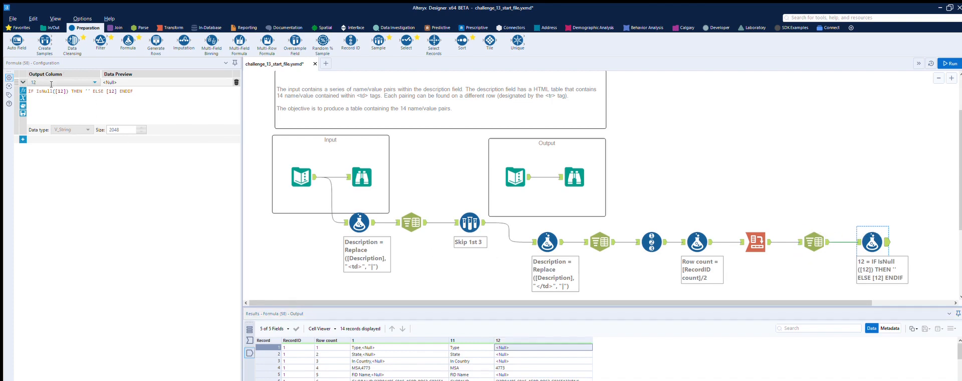
Step: Replace the IsNull condition in the column 12 formula with [12]='<Null>'
{"action": "left_click", "coordinate": [56, 91]}
{"action": "key", "text": "BackSpace"}
{"action": "key", "text": "BackSpace"}
{"action": "key", "text": "BackSpace"}
{"action": "key", "text": "BackSpace"}
{"action": "key", "text": "BackSpace"}
{"action": "key", "text": "BackSpace"}
{"action": "key", "text": "BackSpace"}
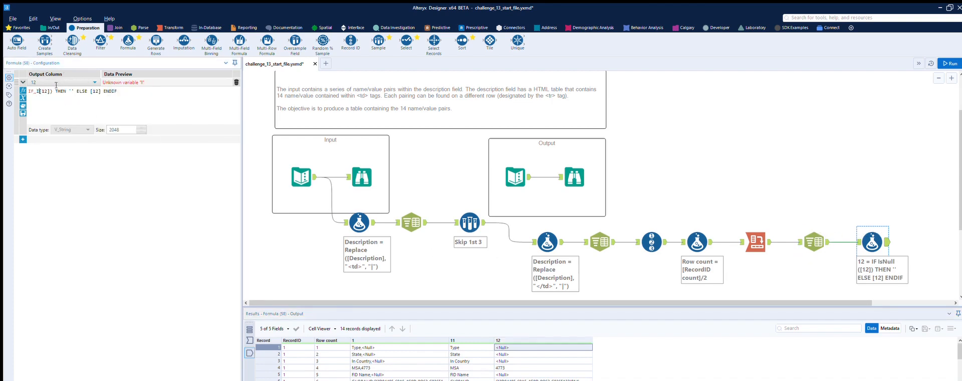
{"action": "key", "text": "BackSpace"}
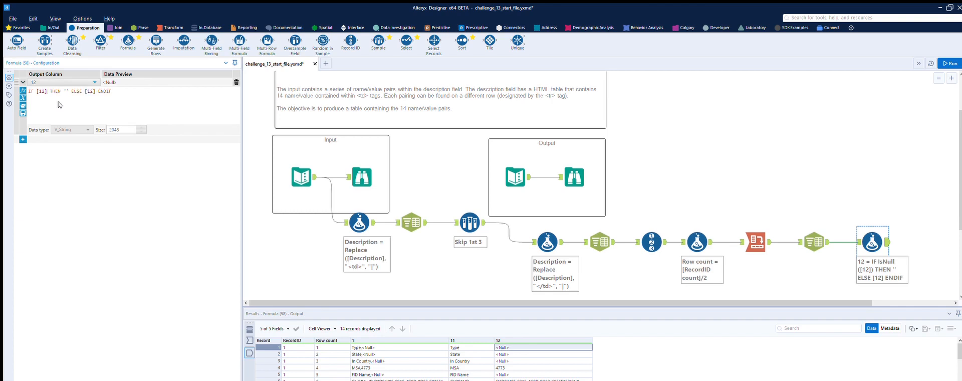
{"action": "type", "text": "="}
{"action": "key", "text": "BackSpace"}
{"action": "type", "text": "="}
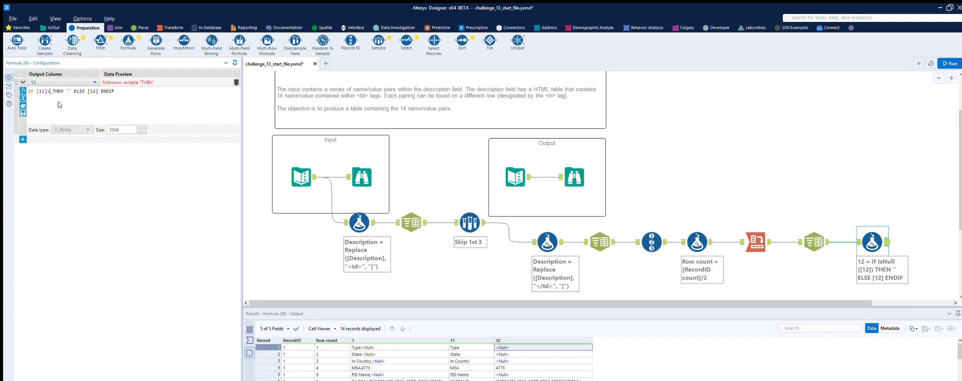
{"action": "type", "text": "',Nulll"}
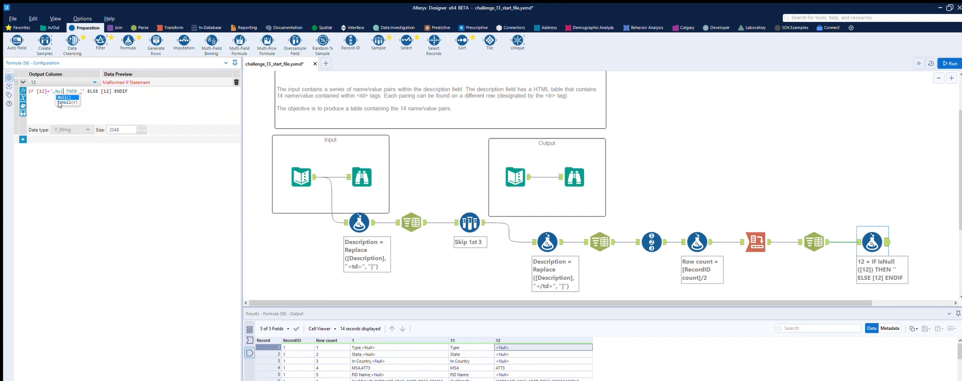
{"action": "key", "text": "BackSpace"}
{"action": "type", "text": "."}
{"action": "key", "text": "BackSpace"}
{"action": "type", "text": ")"}
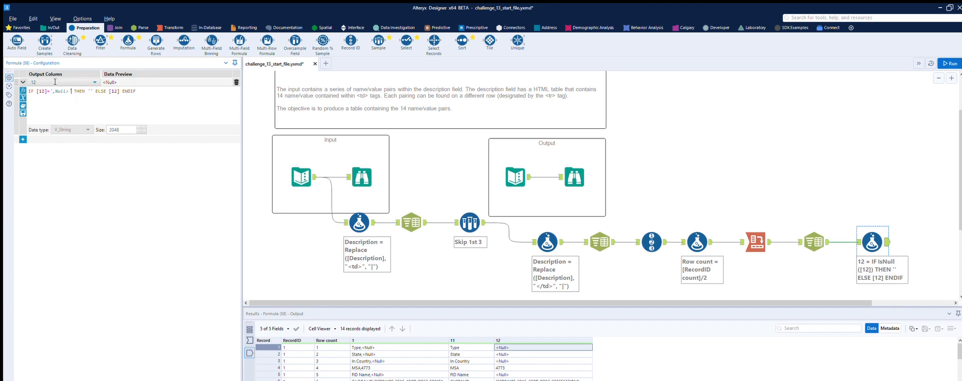
{"action": "key", "text": "BackSpace"}
{"action": "type", "text": "<"}
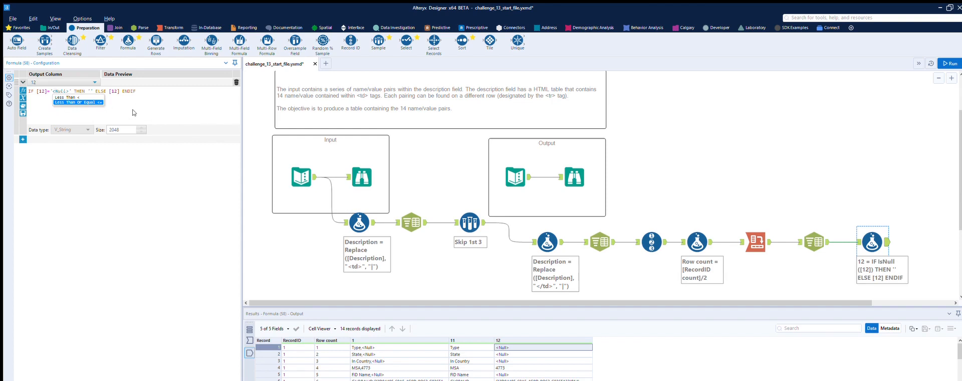
{"action": "left_click", "coordinate": [263, 189]}
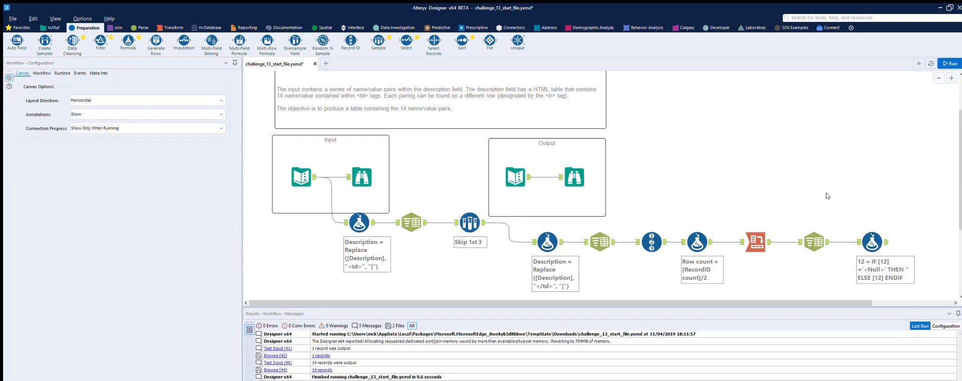
Step: Run the workflow and compare the new Formula tool's output with the expected output and the preceding Text To Columns result
{"action": "left_click", "coordinate": [950, 63]}
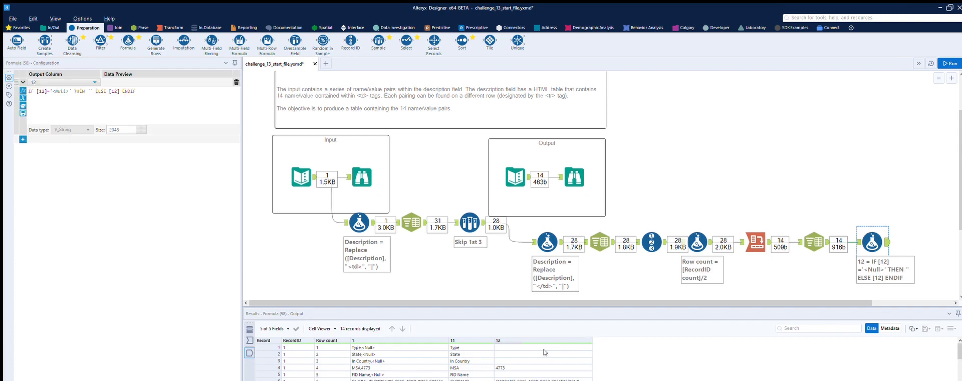
{"action": "left_click", "coordinate": [583, 173]}
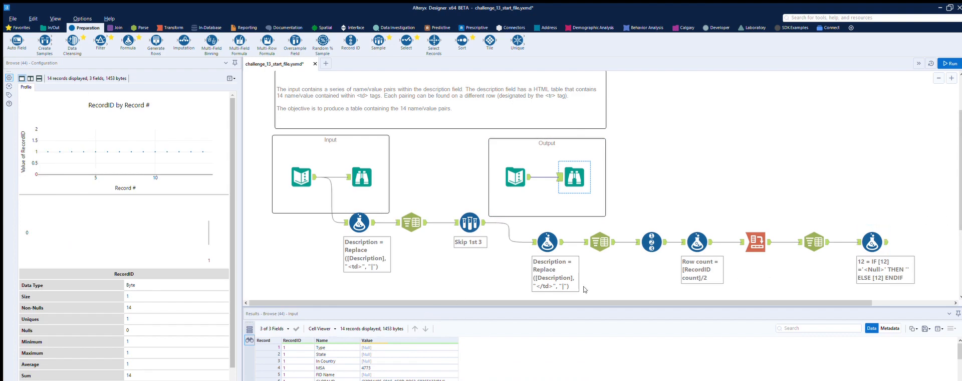
{"action": "left_click", "coordinate": [886, 233]}
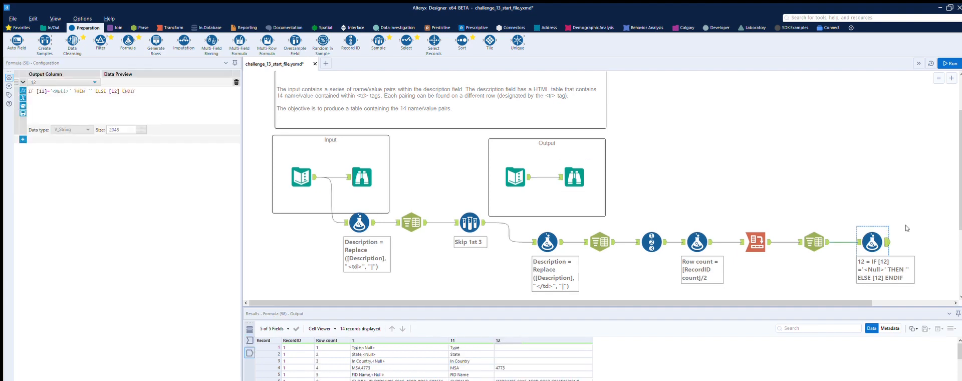
{"action": "left_click", "coordinate": [826, 232]}
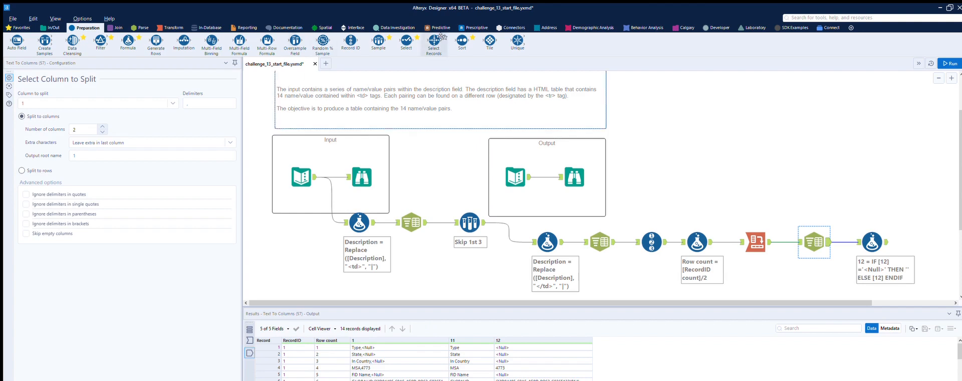
Step: Add a Select tool after the last Formula tool and deselect the Row count and 1 fields
{"action": "left_click_drag", "start_coordinate": [409, 46], "coordinate": [940, 242]}
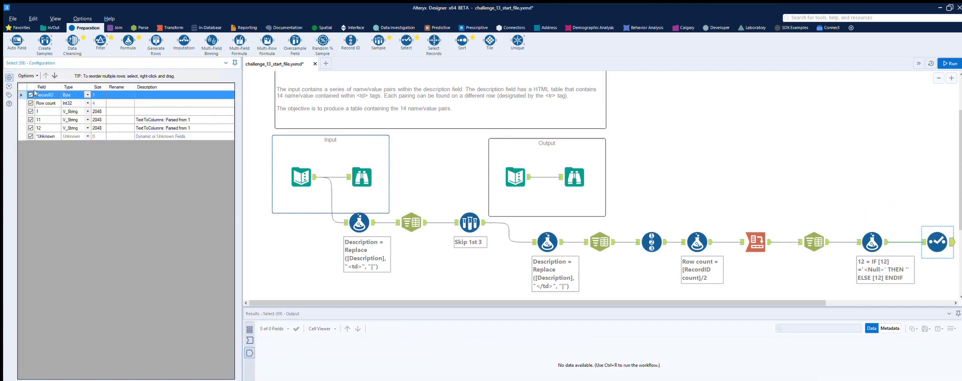
{"action": "left_click", "coordinate": [31, 94]}
{"action": "left_click", "coordinate": [30, 103]}
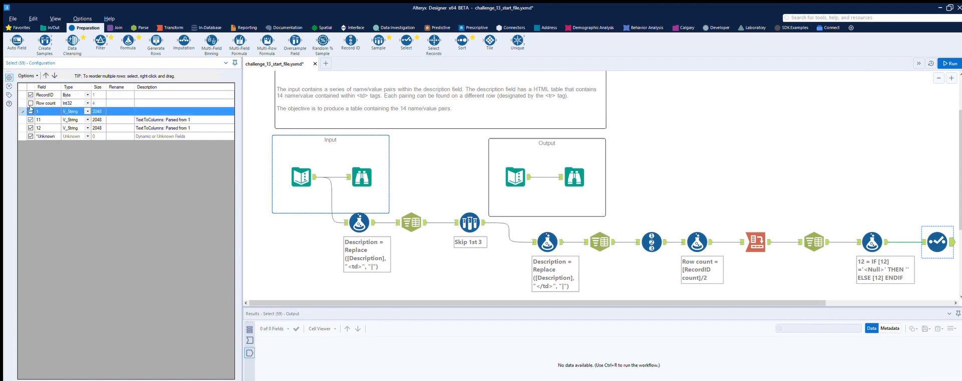
{"action": "left_click", "coordinate": [30, 111]}
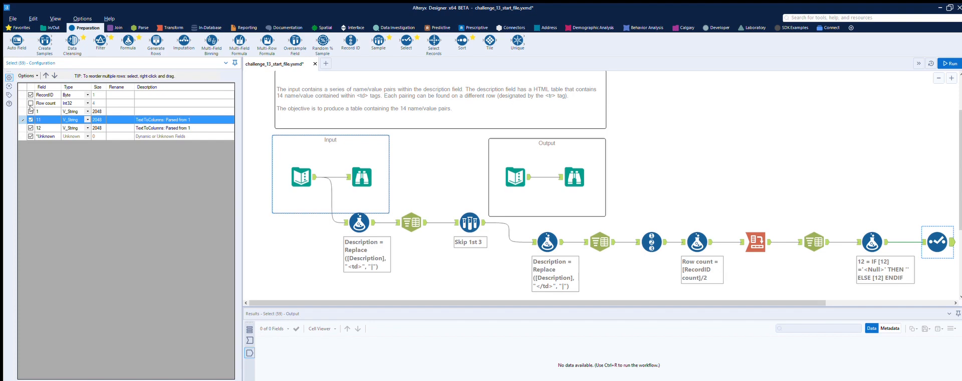
Step: Check the expected output's column names, and in the Select tool rename field 11 to Name and field 12 to Value
{"action": "left_click", "coordinate": [581, 165]}
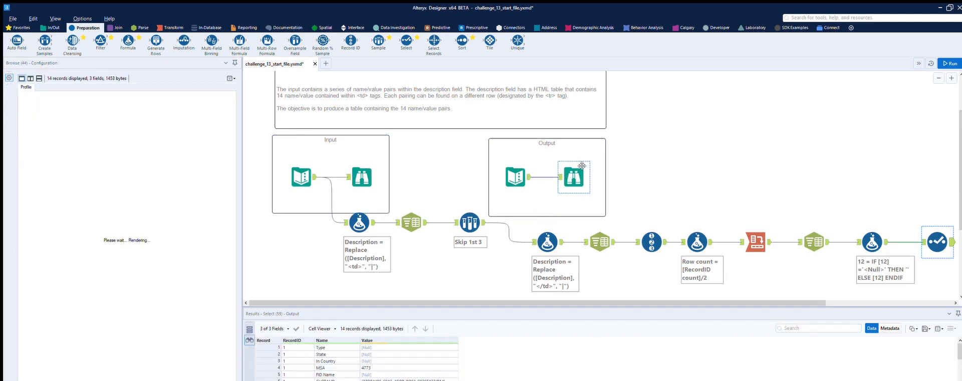
{"action": "left_click", "coordinate": [925, 232]}
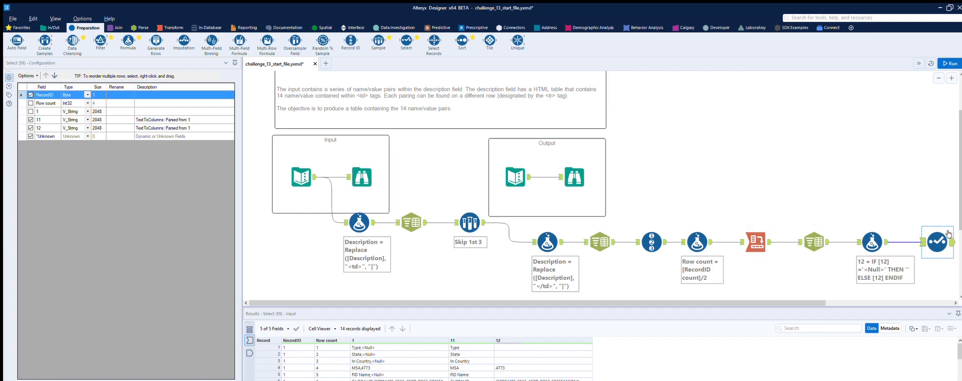
{"action": "left_click", "coordinate": [111, 118]}
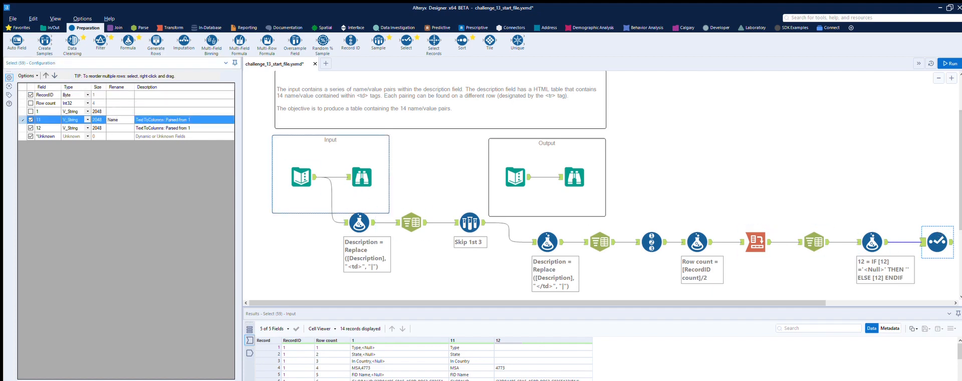
{"action": "key", "text": "Return"}
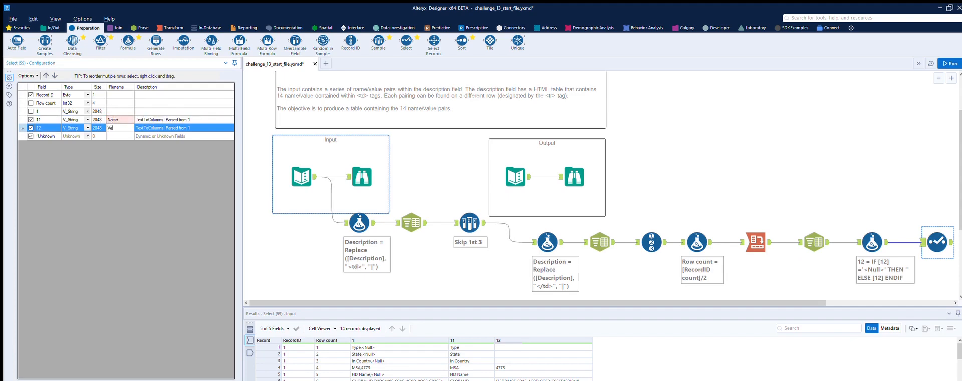
{"action": "left_click", "coordinate": [889, 173]}
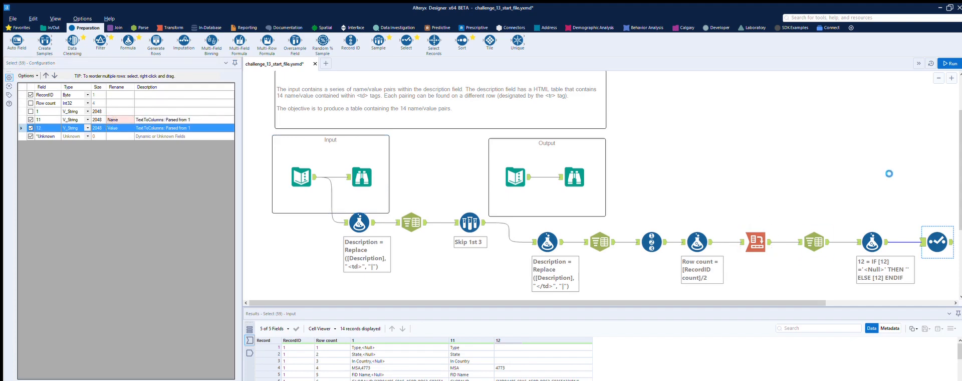
{"action": "left_click", "coordinate": [923, 303]}
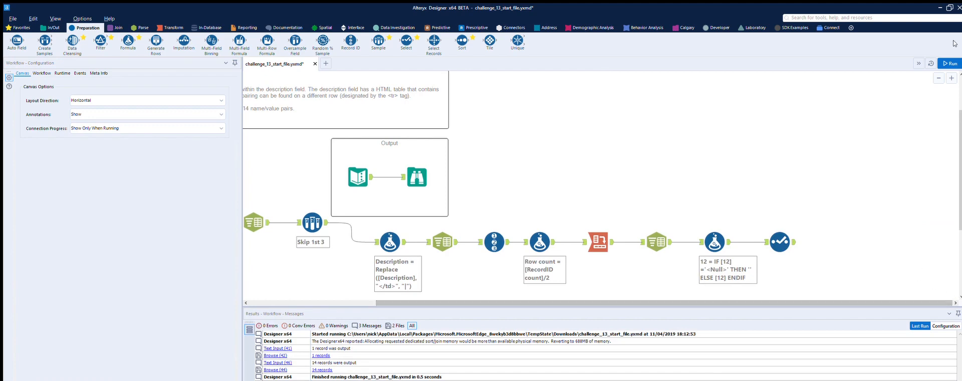
Step: Run the workflow and compare the Select tool's RecordID, Name and Value records with the expected output in the Browse tool
{"action": "left_click", "coordinate": [950, 63]}
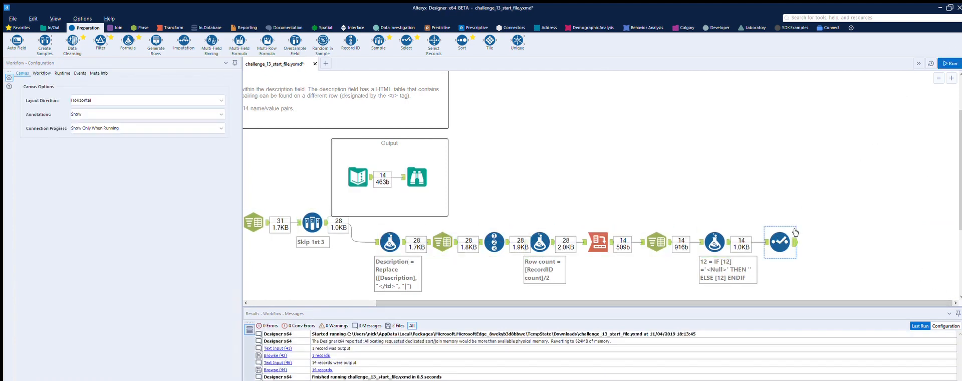
{"action": "left_click", "coordinate": [795, 233]}
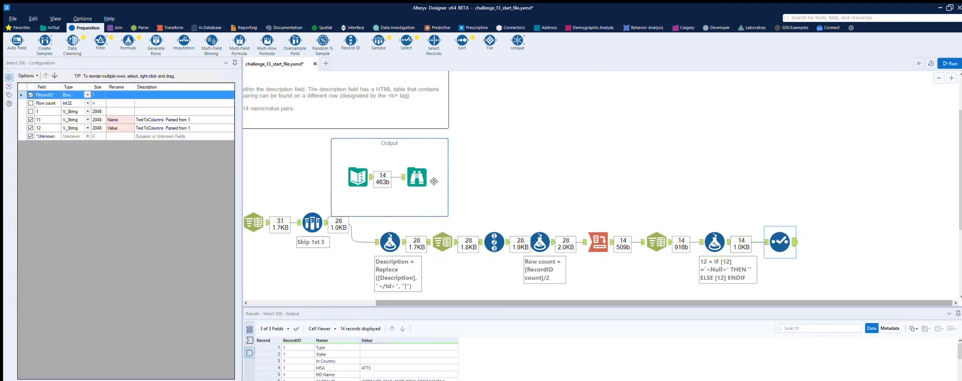
{"action": "left_click", "coordinate": [419, 173]}
{"action": "left_click", "coordinate": [792, 231]}
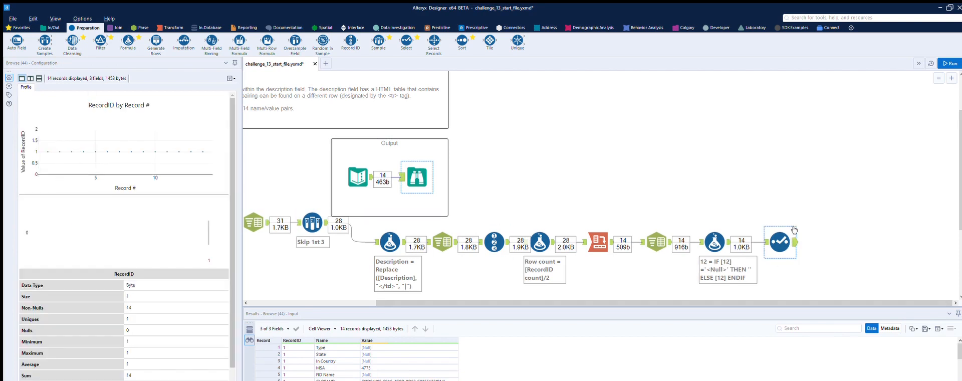
{"action": "scroll", "coordinate": [344, 354], "scroll_direction": "down", "scroll_amount": 3}
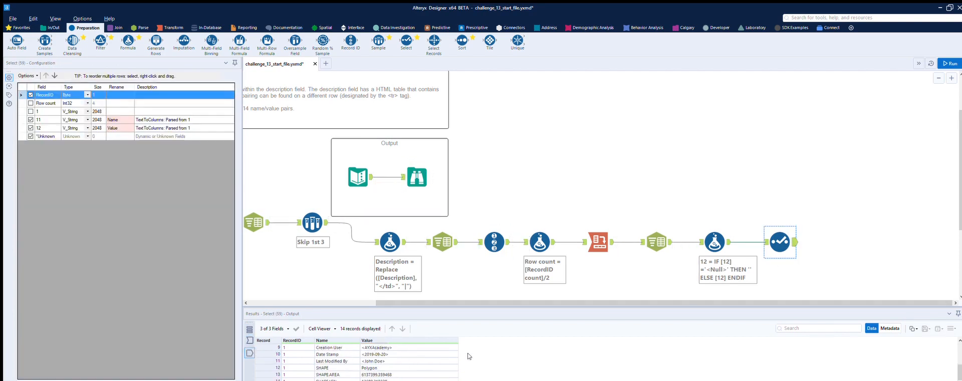
{"action": "left_click", "coordinate": [419, 174]}
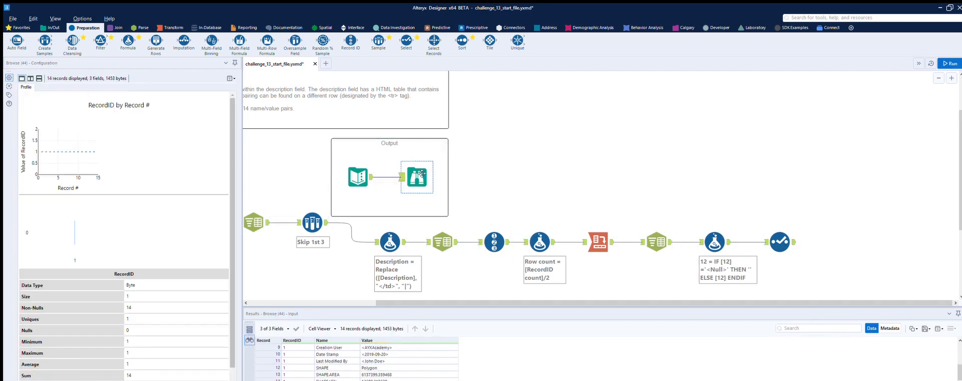
{"action": "left_click", "coordinate": [780, 241]}
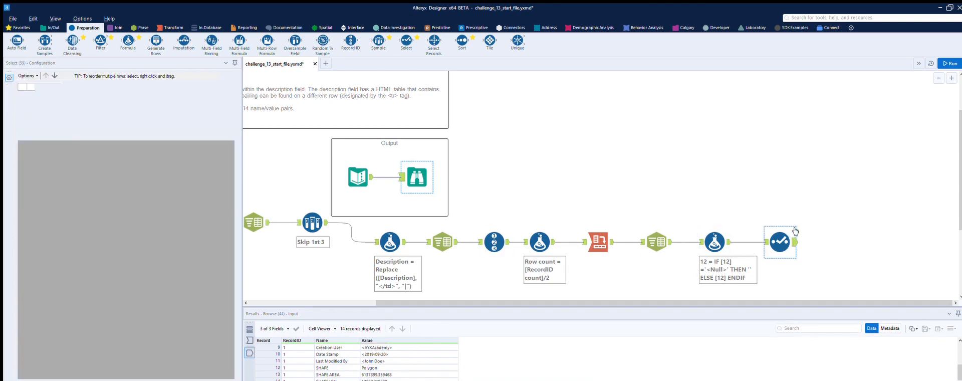
{"action": "left_click", "coordinate": [417, 176]}
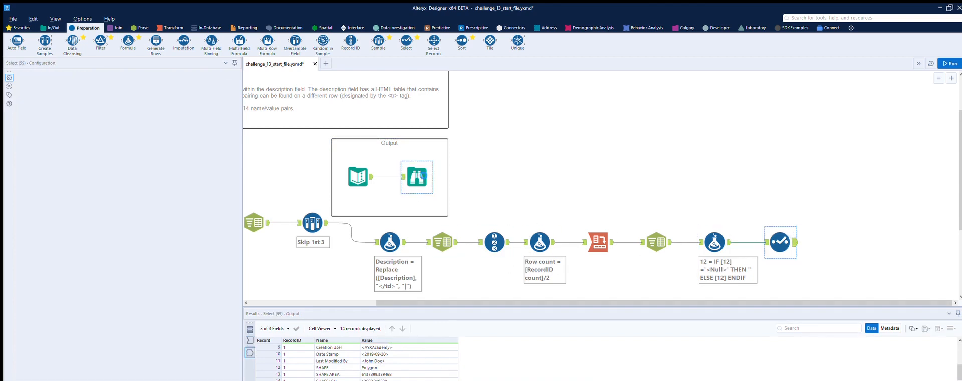
{"action": "left_click", "coordinate": [824, 229]}
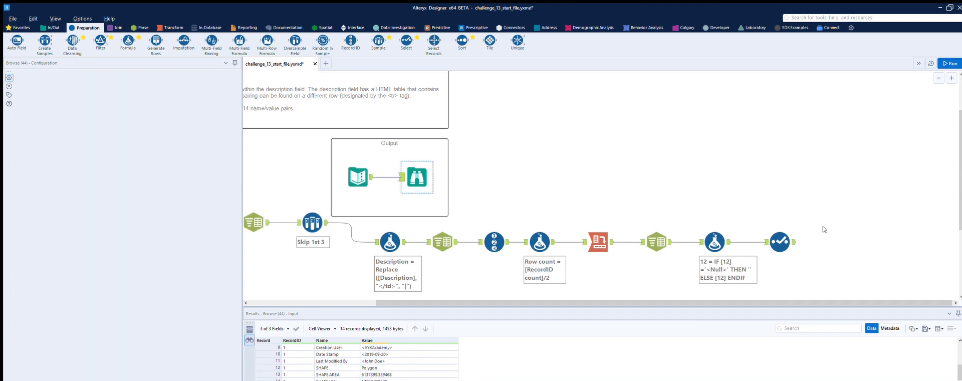